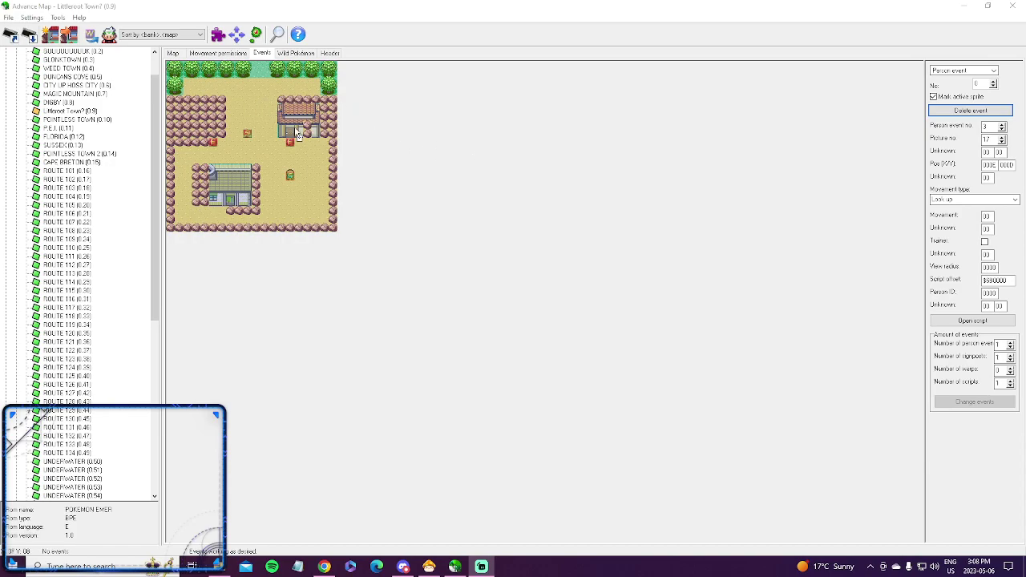
Step: Raise Littleroot Town's person and script event counts to 2 and repoint them to free space
left_click(264, 54)
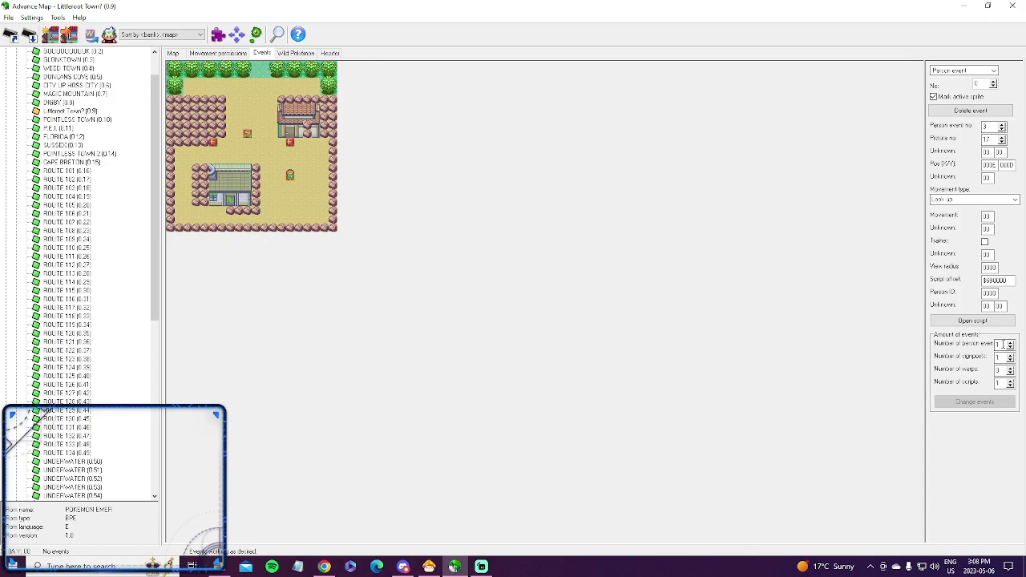
left_click(1010, 343)
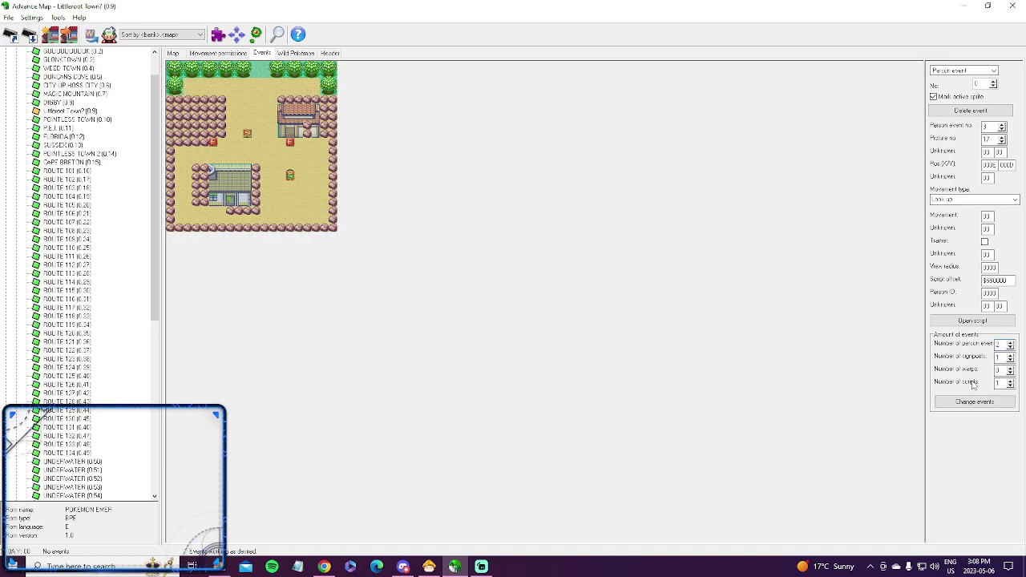
left_click(1011, 380)
left_click(975, 401)
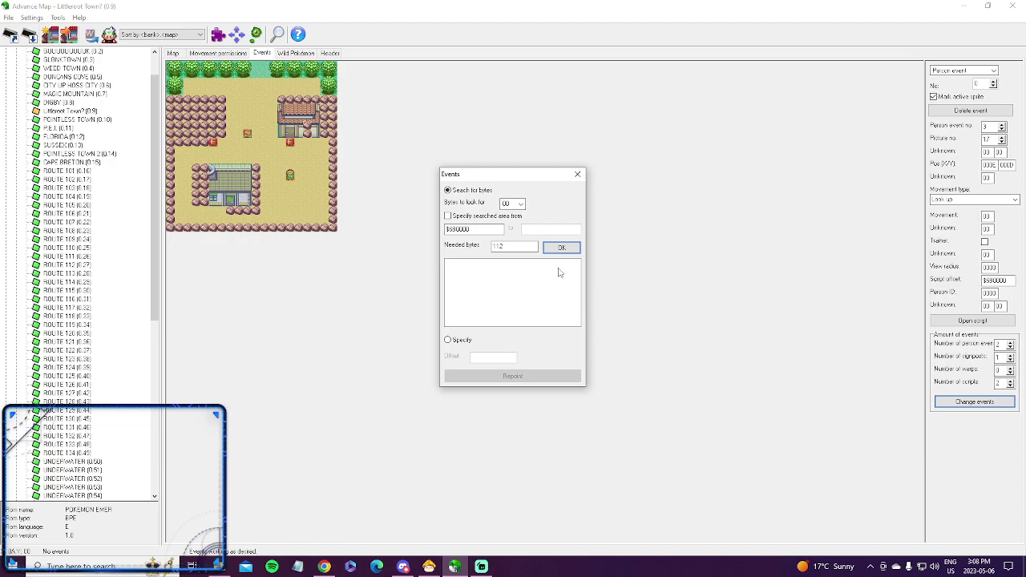
left_click(561, 248)
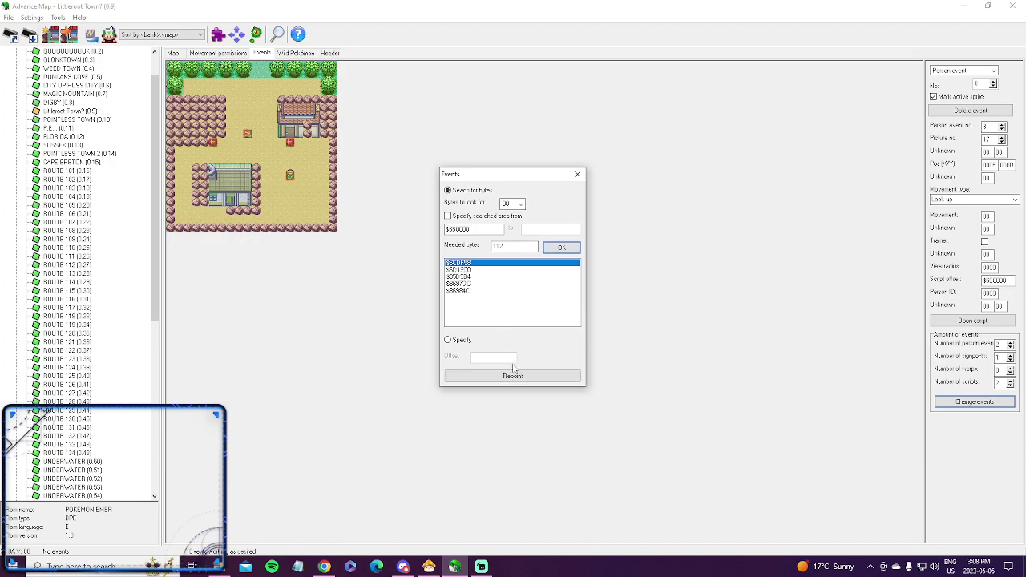
left_click(517, 375)
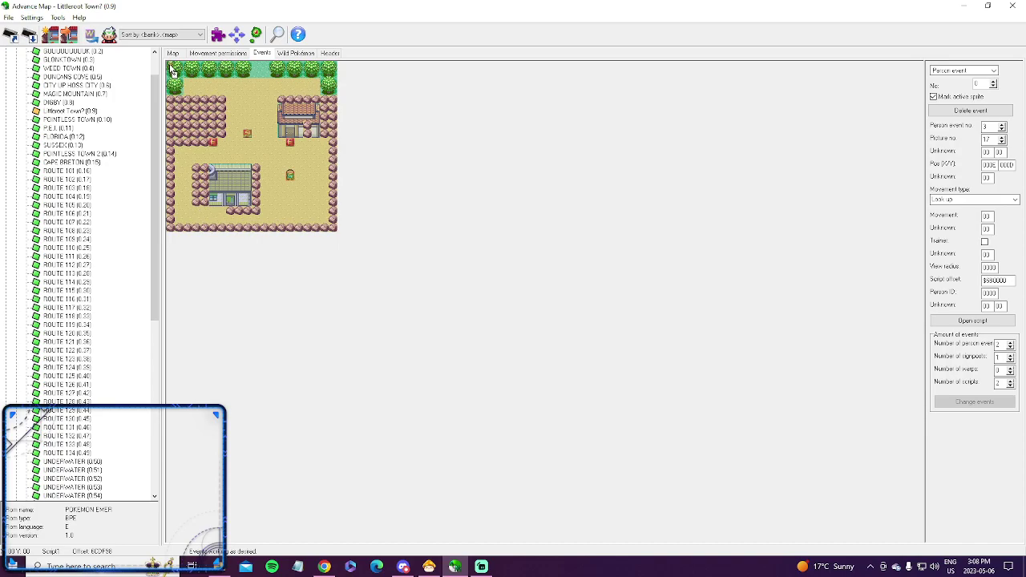
Step: Move the new script and person events from the top-left corner to the top of Littleroot Town
left_click_drag(172, 72, 267, 98)
left_click_drag(173, 72, 250, 97)
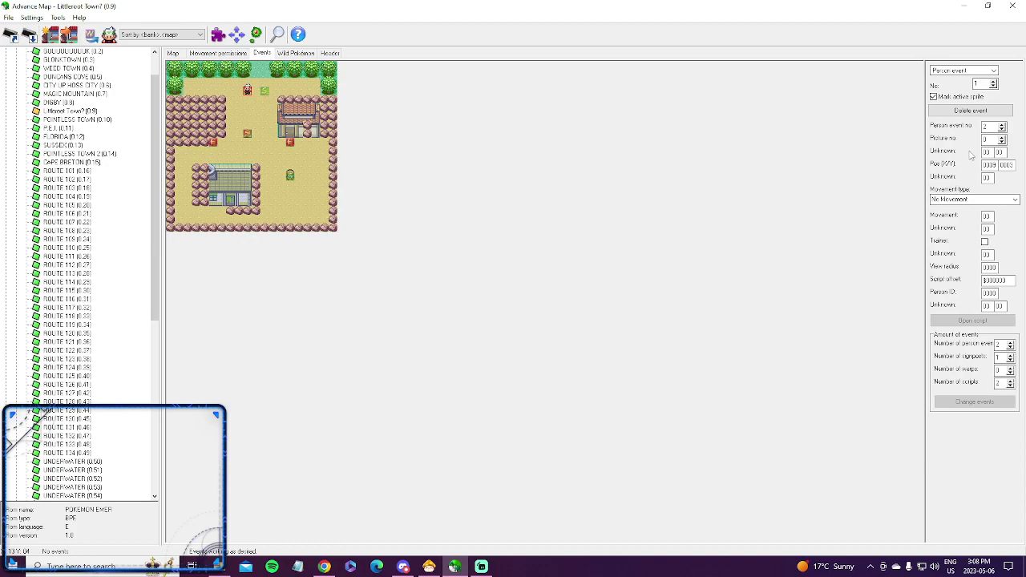
left_click(1002, 125)
Step: Change the new person's sprite to picture number 5 and select its script offset
left_click(1001, 139)
left_click(1002, 139)
left_click(1002, 139)
left_click(1001, 140)
left_click_drag(1006, 281, 979, 285)
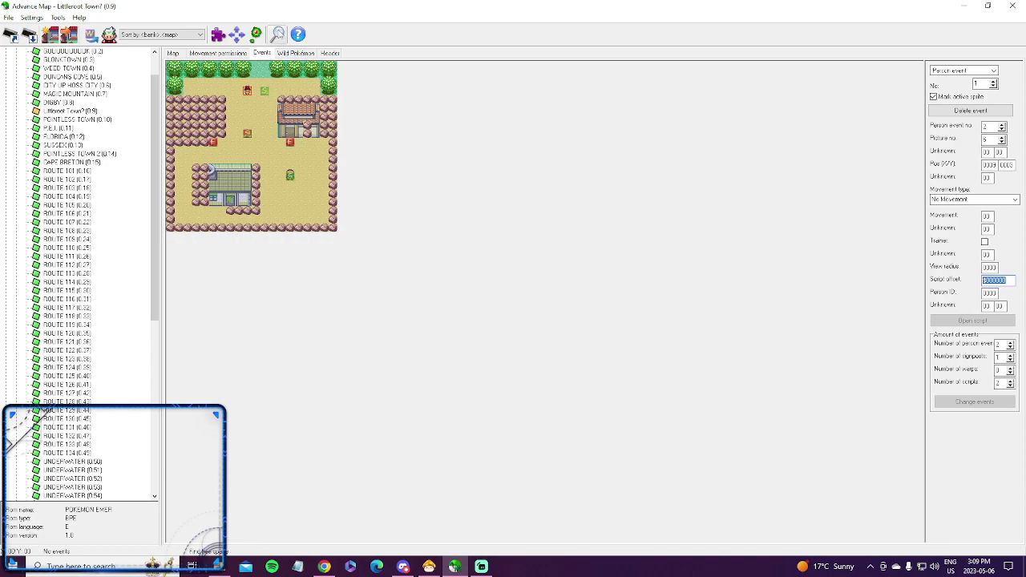
Step: Set the new person's script offset to the free 10-byte address $8CDE90 and save the ROM
left_click(277, 33)
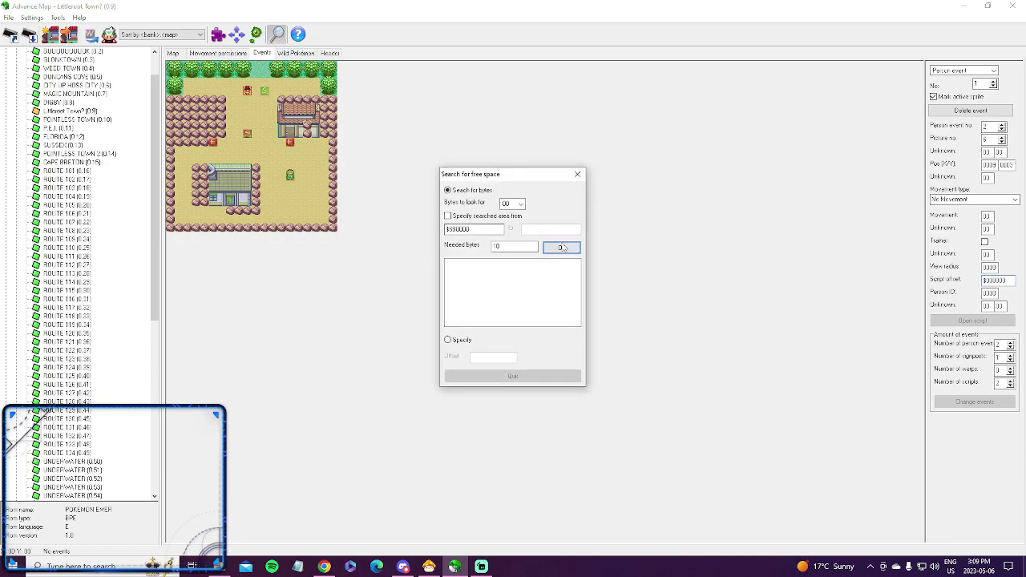
left_click(561, 247)
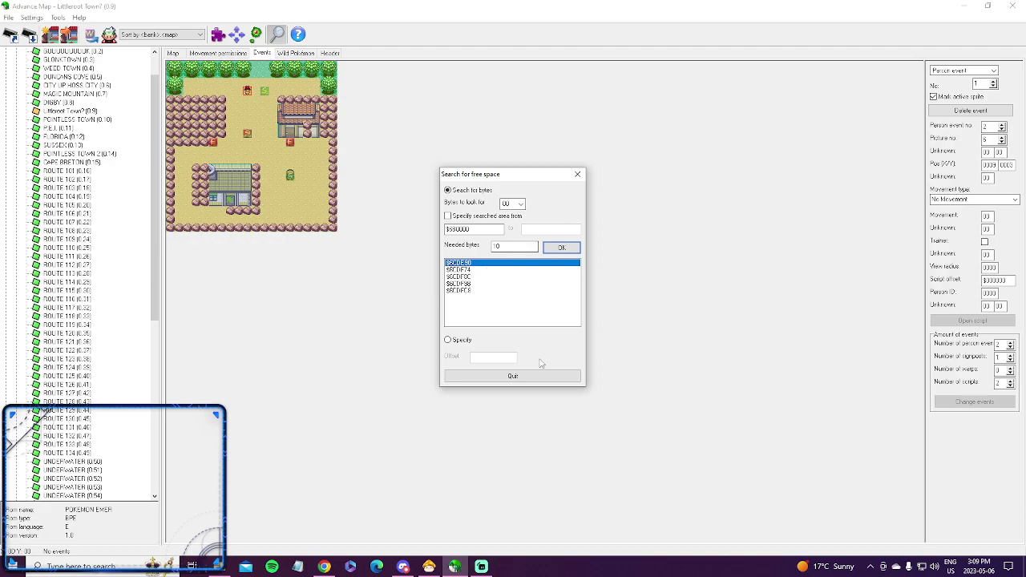
left_click(517, 376)
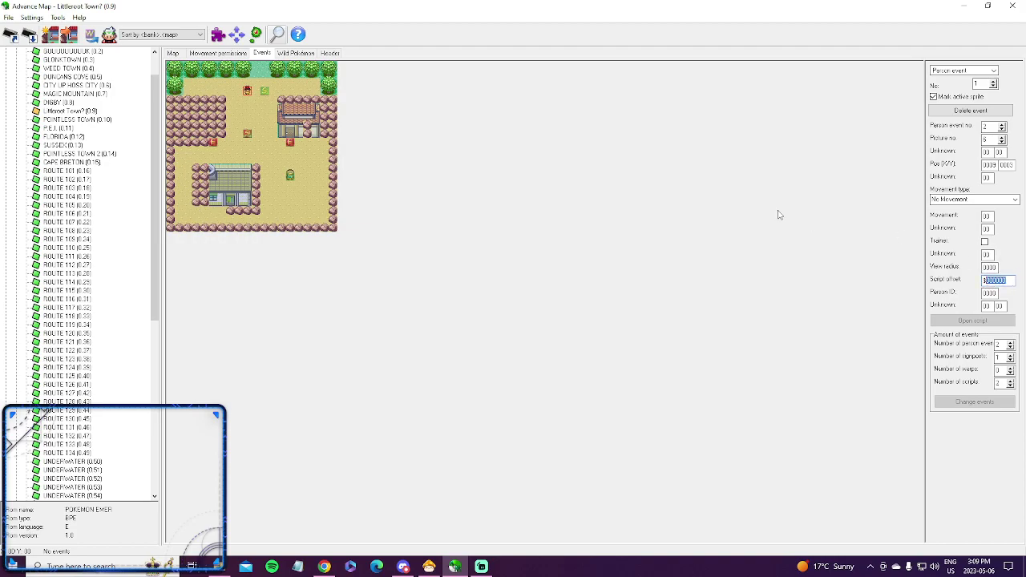
type("$8C")
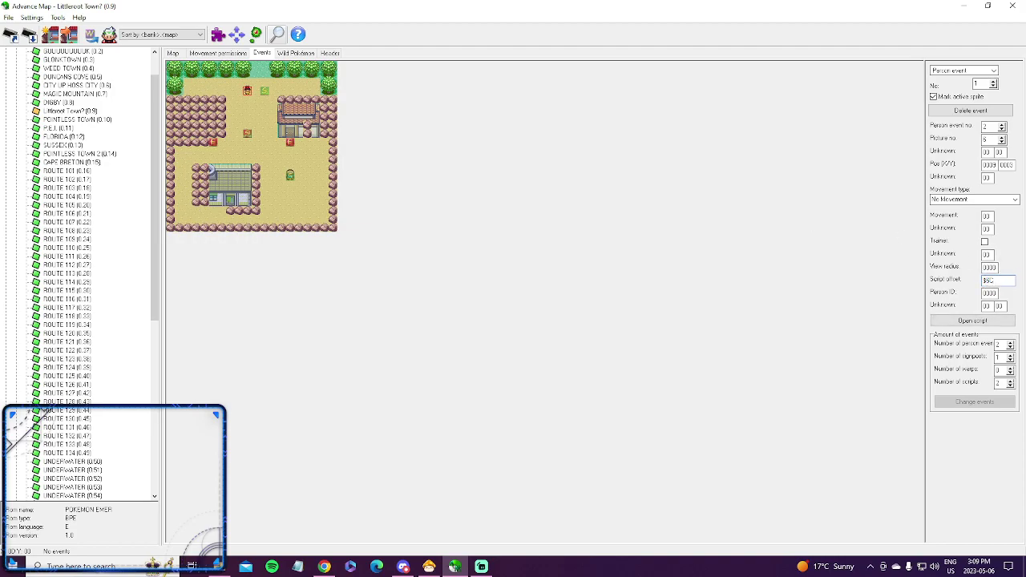
left_click(277, 34)
left_click(561, 247)
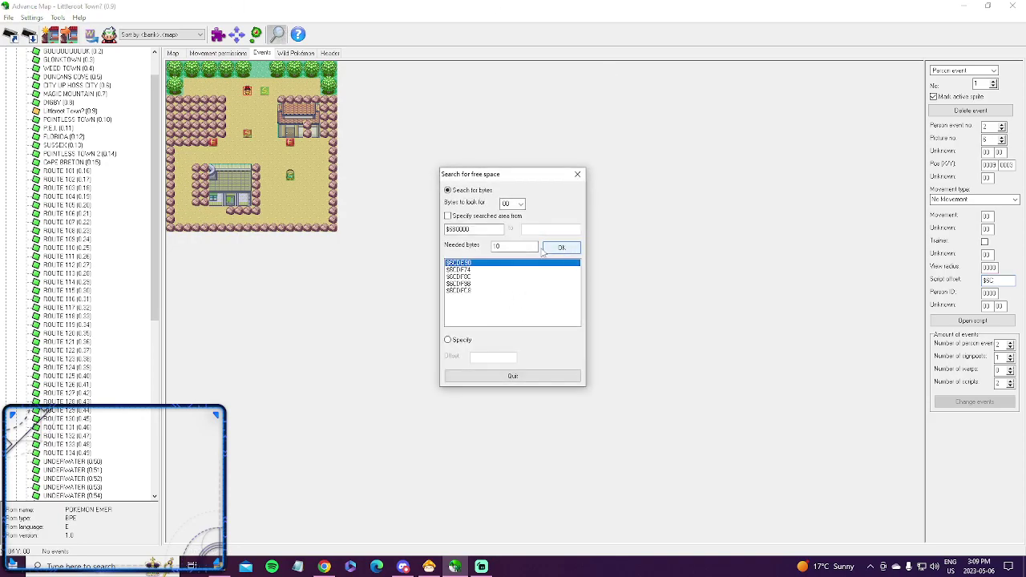
left_click(577, 174)
type("$8C")
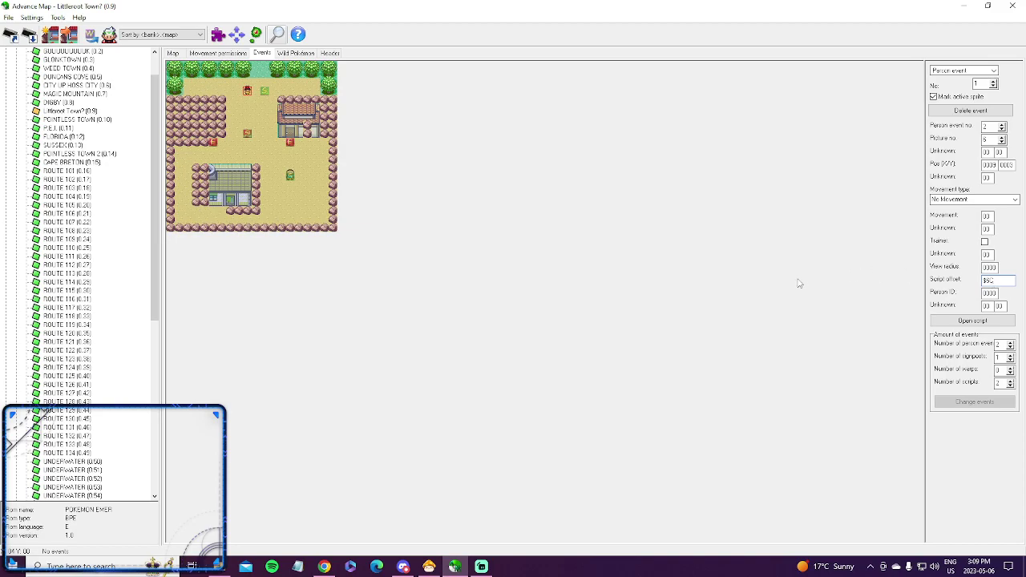
type("DE80")
left_click(8, 18)
left_click(23, 58)
Step: Set the script event's offset to $8CDE90 and move it to a tile beside the new person
left_click(264, 92)
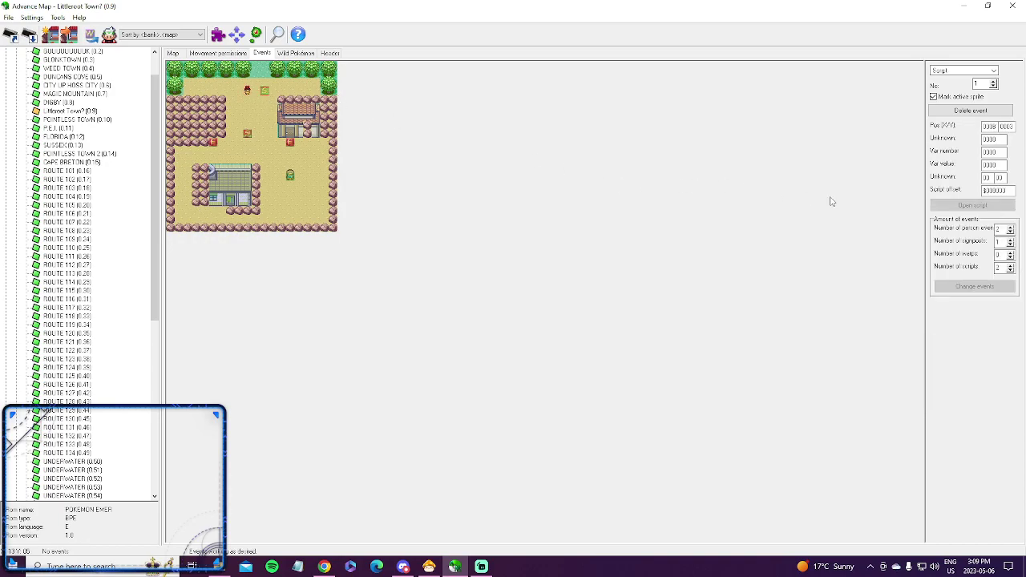
left_click_drag(1008, 191, 989, 192)
type("8DE580")
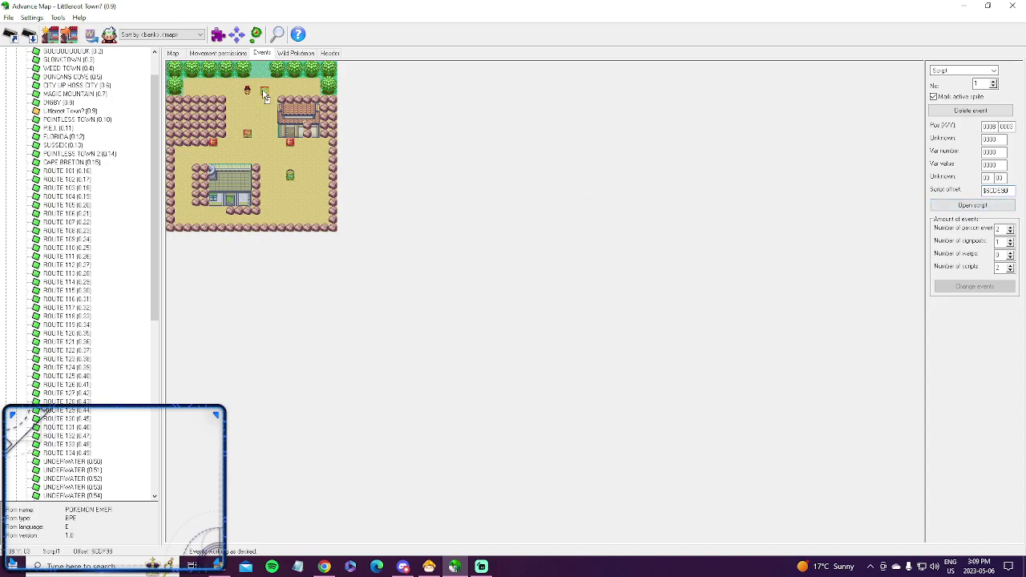
left_click_drag(266, 97, 251, 96)
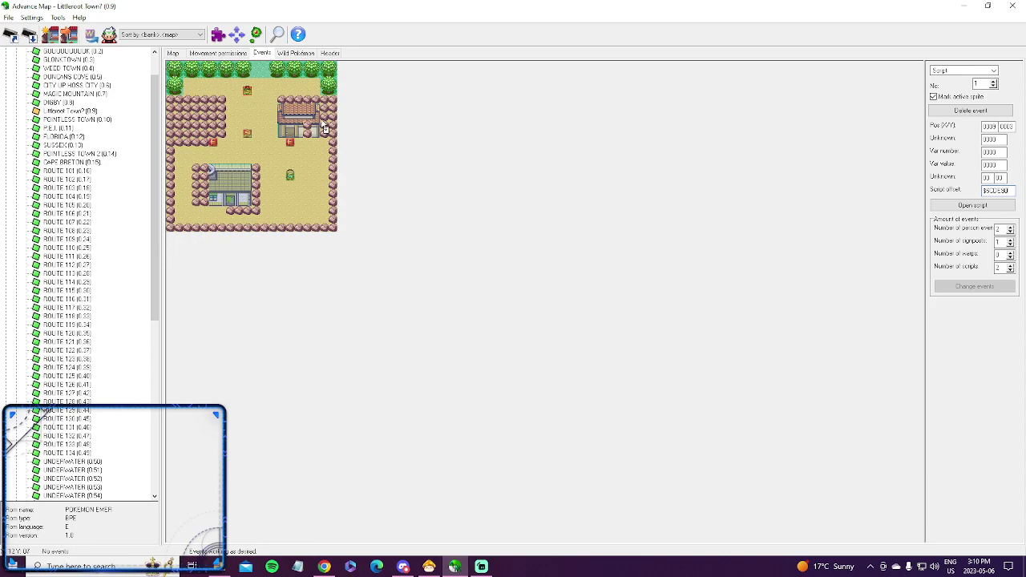
mouse_move(249, 97)
left_mouse_down()
mouse_move(225, 104)
mouse_move(255, 141)
mouse_move(234, 175)
mouse_move(253, 98)
left_mouse_up()
Step: Open the person's script in XSE and delete the placeholder nop and end lines
left_click(955, 207)
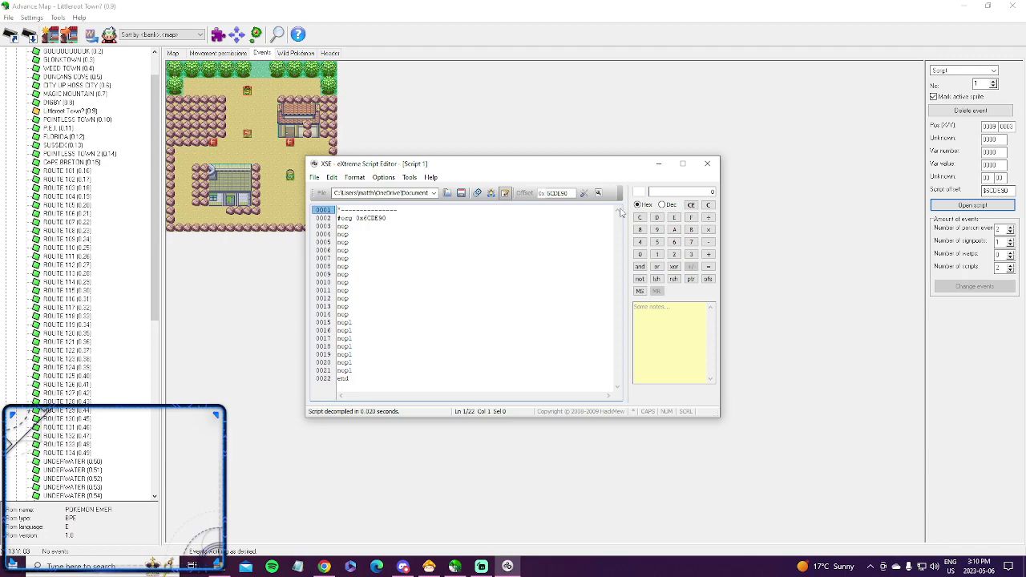
left_click_drag(374, 388, 353, 230)
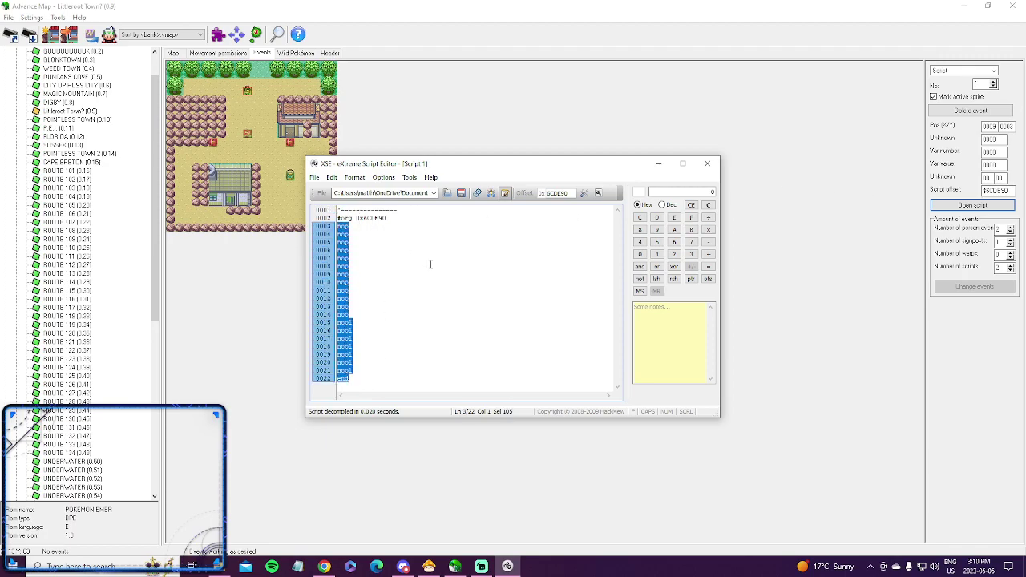
key("Delete")
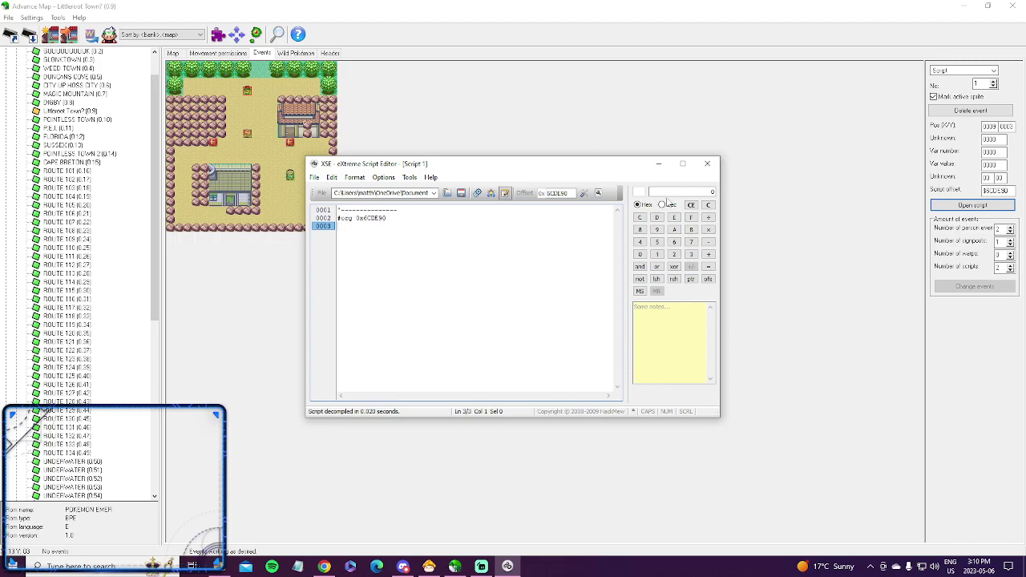
left_click_drag(517, 167, 587, 129)
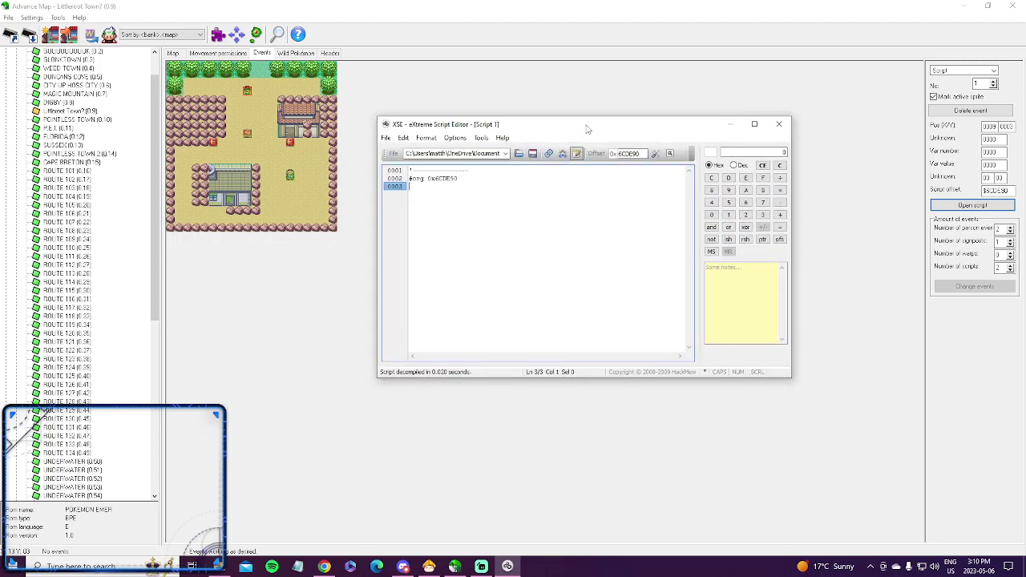
Step: Save Littleroot Town and open a Cape Breton person's script as an example
left_click(71, 162)
left_click(470, 323)
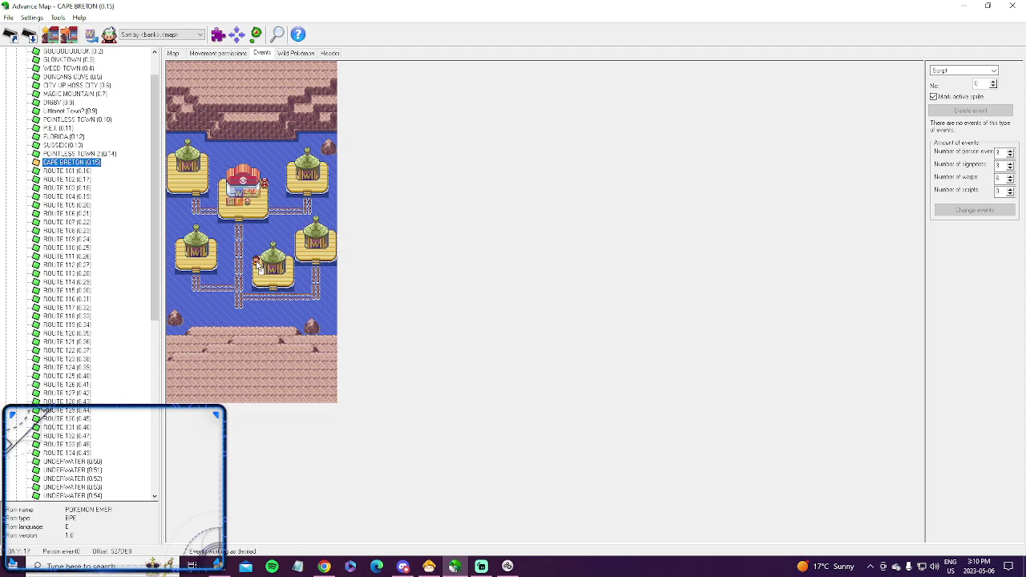
left_click(259, 267)
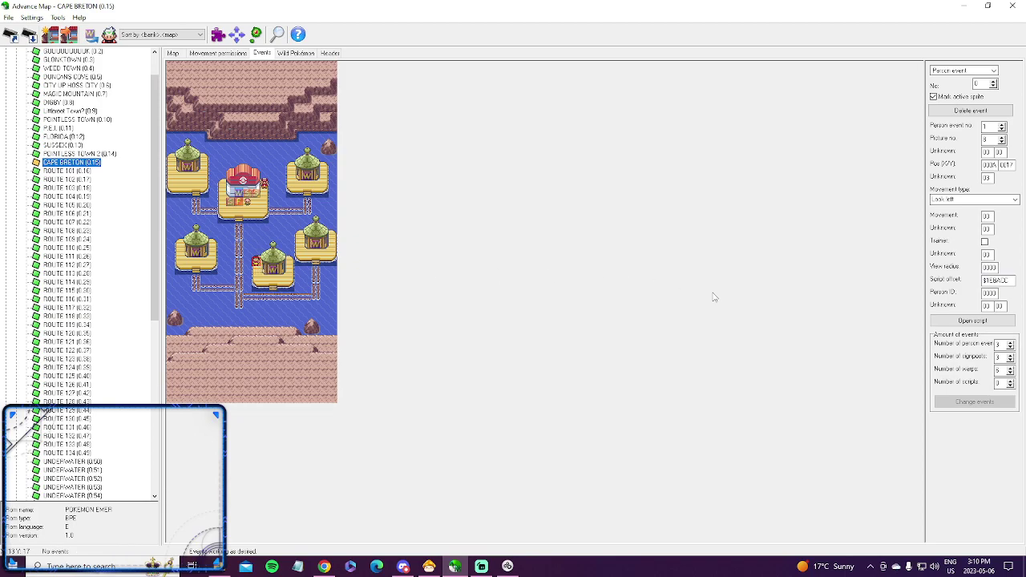
left_click(972, 321)
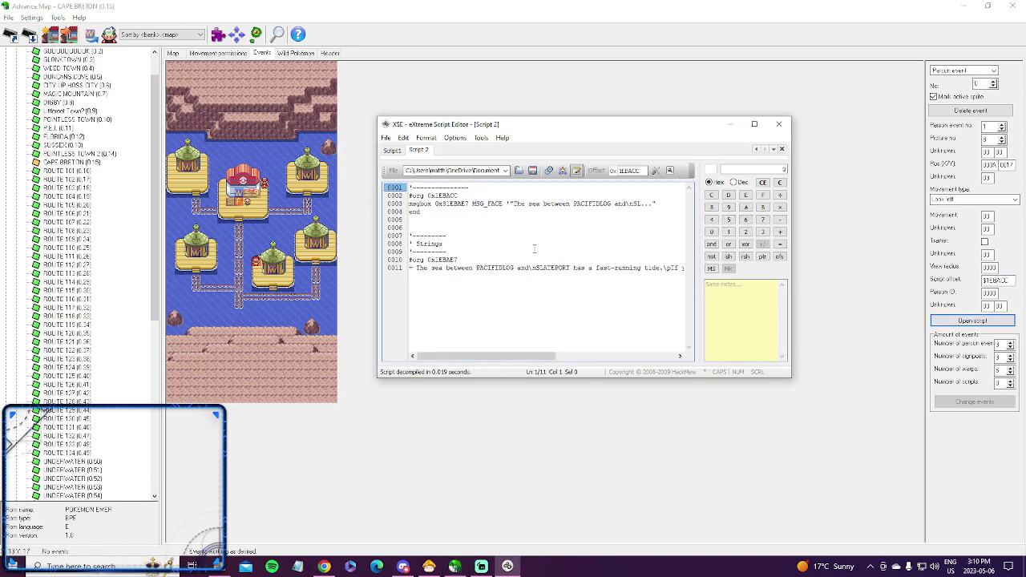
Step: Copy the example script's text and close it without saving changes
left_click_drag(497, 356, 629, 355)
left_click_drag(685, 274, 374, 177)
right_click(440, 198)
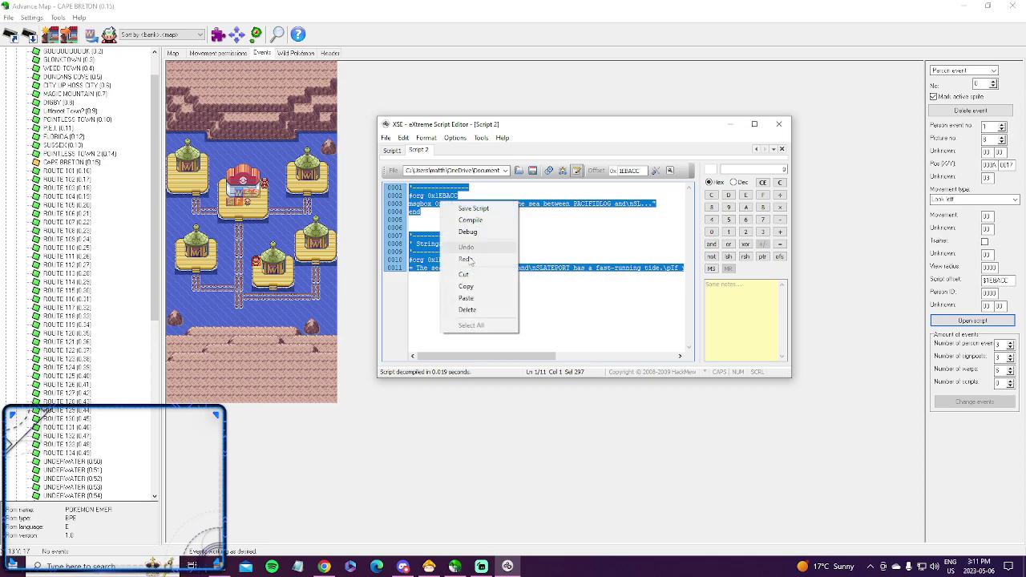
left_click(474, 288)
left_click(779, 126)
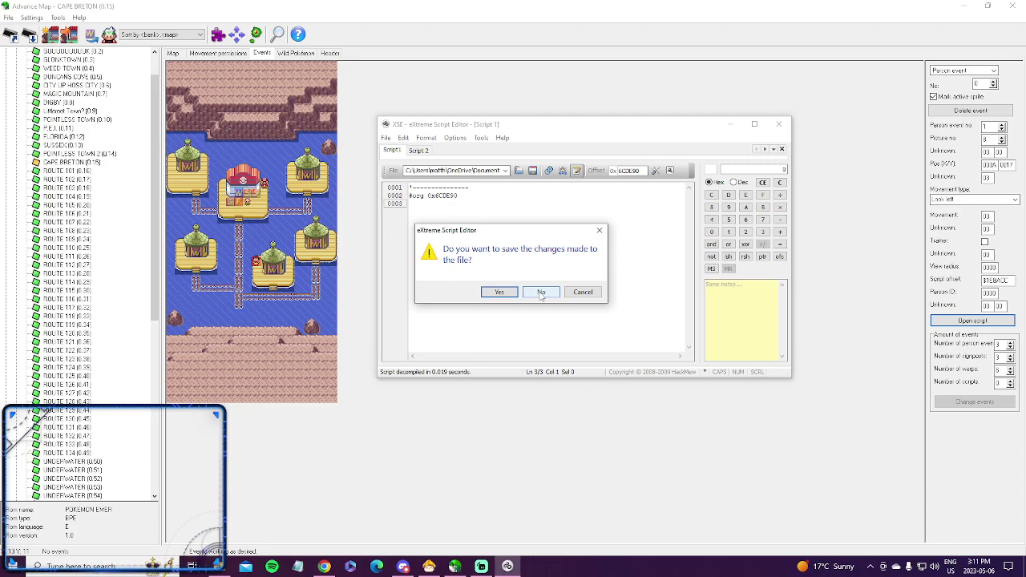
left_click(542, 292)
Step: Reopen the Littleroot Town script event in XSE and delete its leftover nop and end lines
left_click(71, 112)
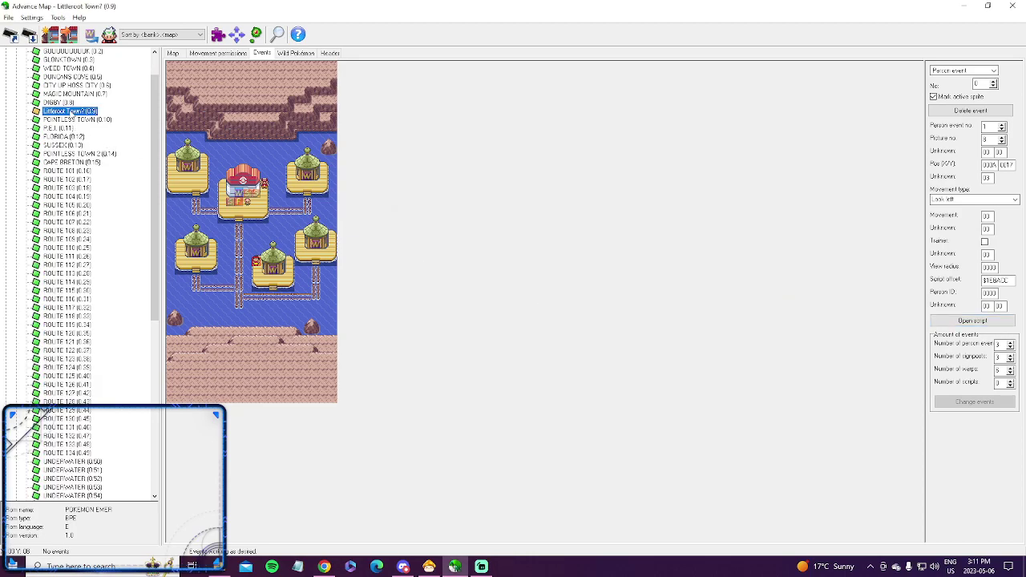
left_click(248, 95)
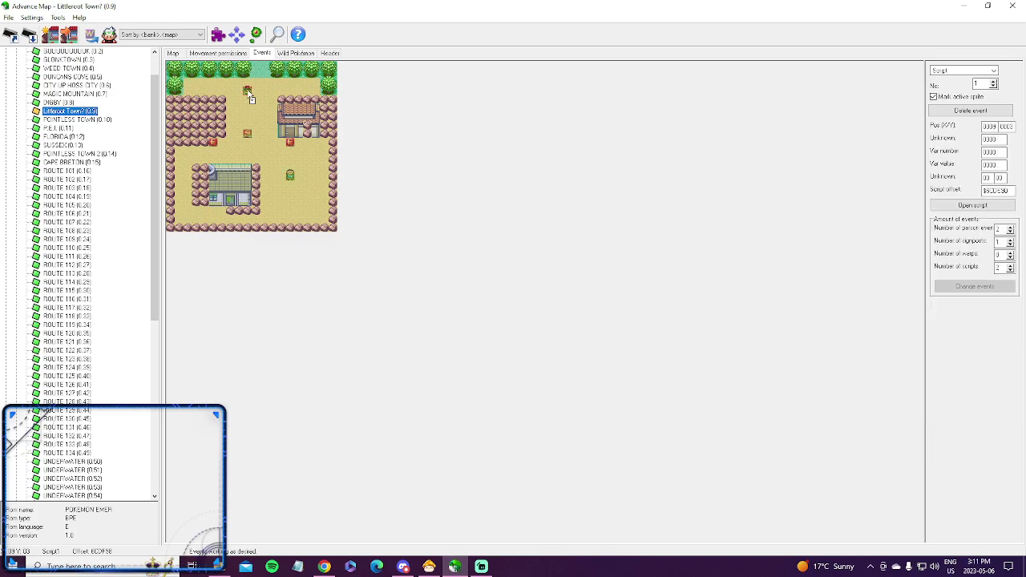
left_click(953, 206)
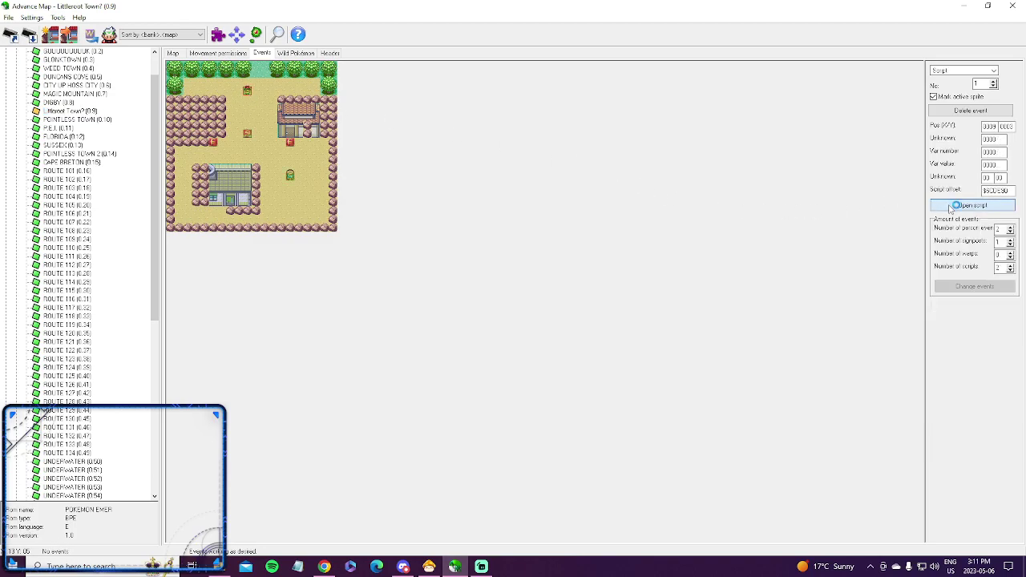
left_click_drag(376, 389, 336, 227)
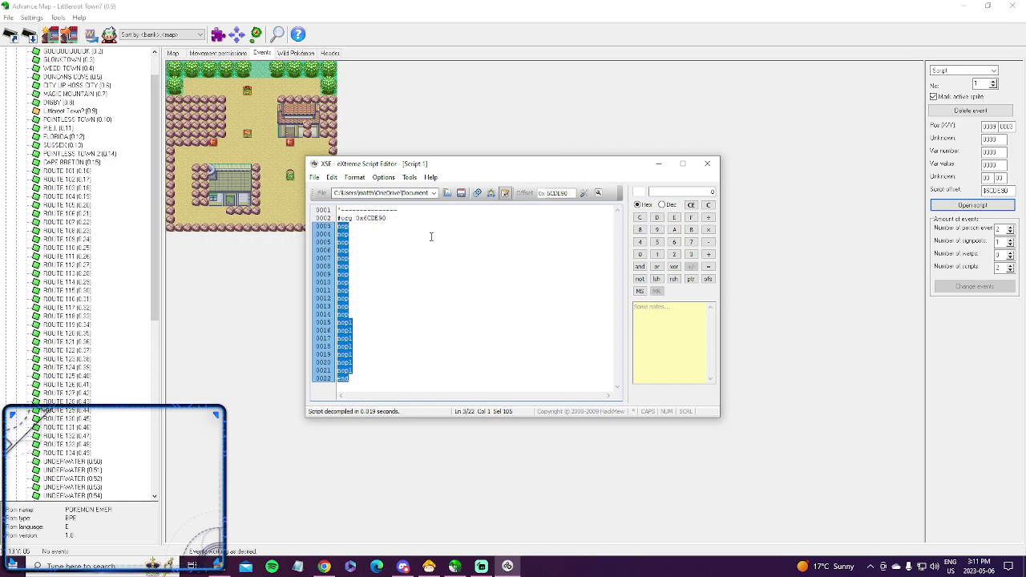
key("Delete")
Step: Paste the copied example script over the offset and remove the duplicate #org header
left_click_drag(358, 218, 386, 218)
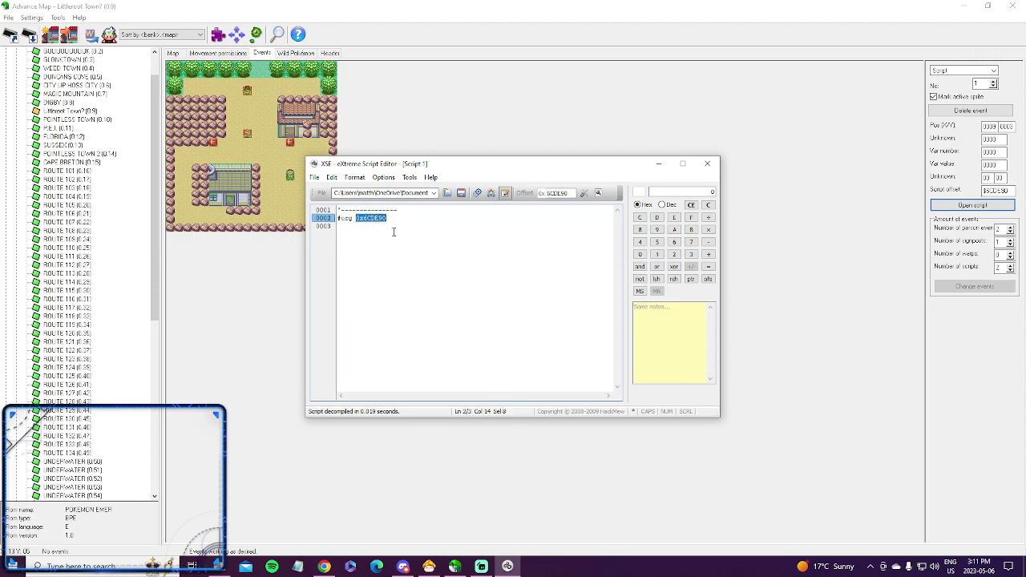
right_click(393, 231)
left_click(425, 321)
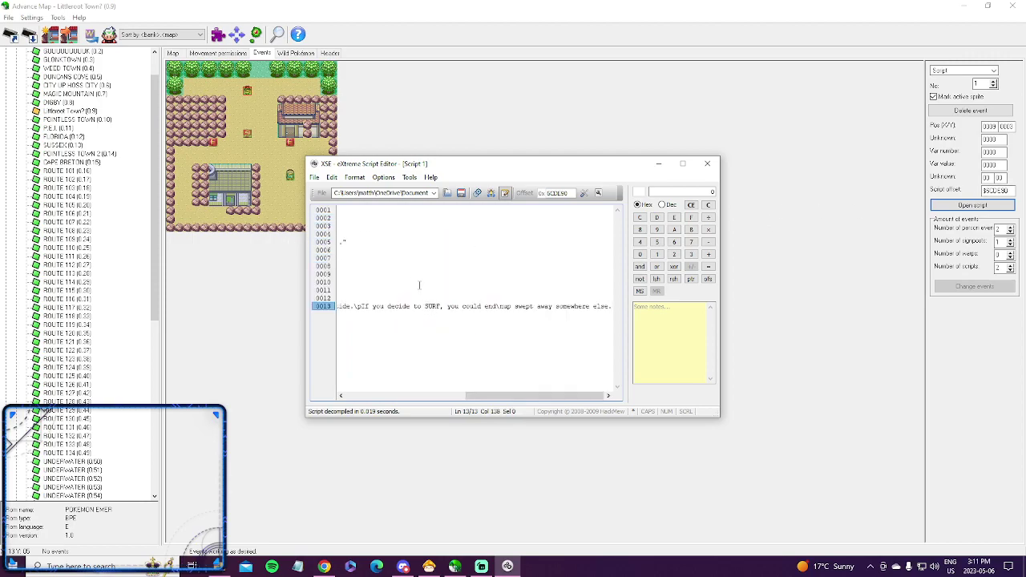
scroll(441, 354, "left", 5)
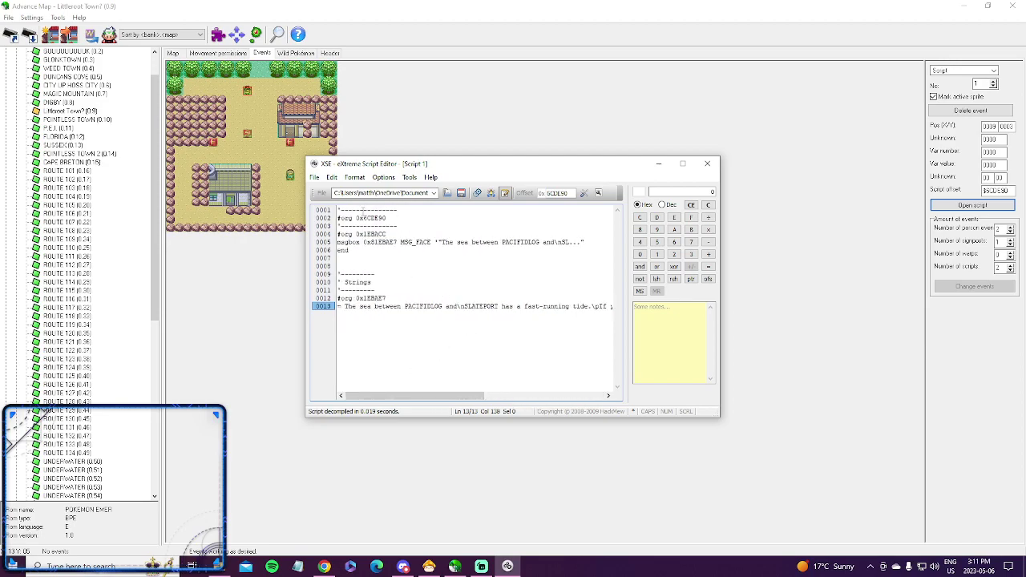
left_click_drag(363, 217, 386, 217)
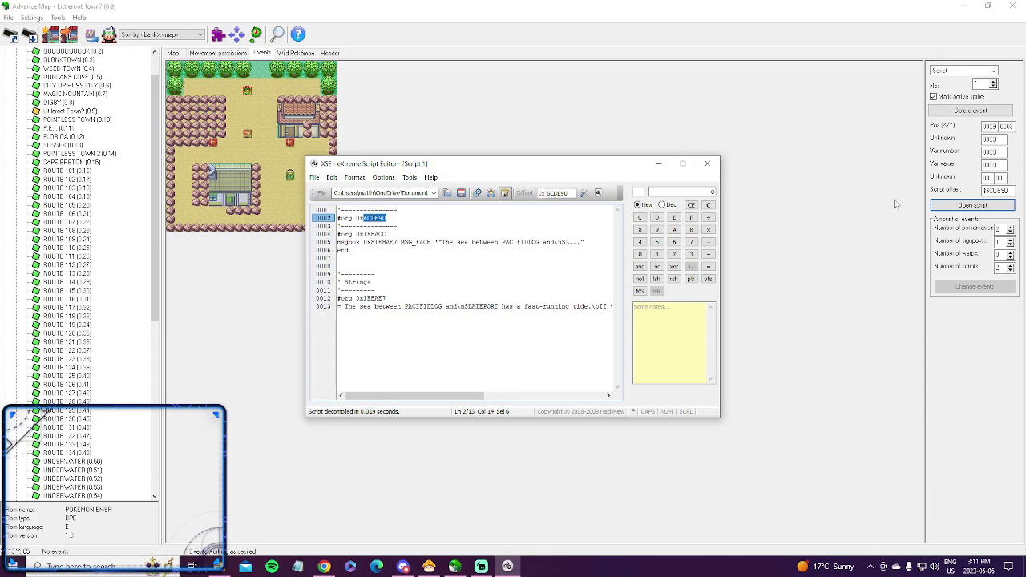
left_click(390, 232)
left_click_drag(389, 232, 337, 225)
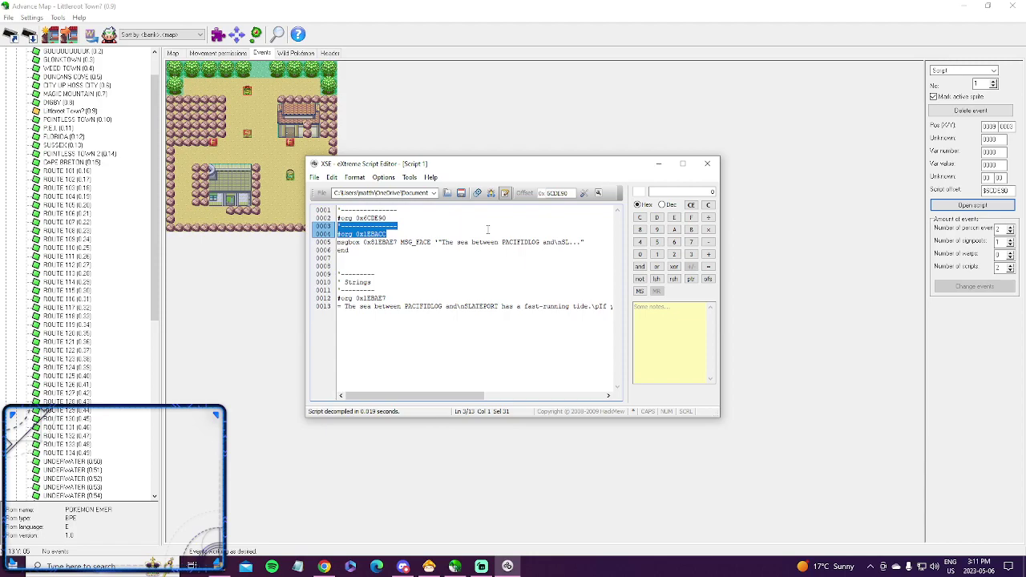
key("Delete")
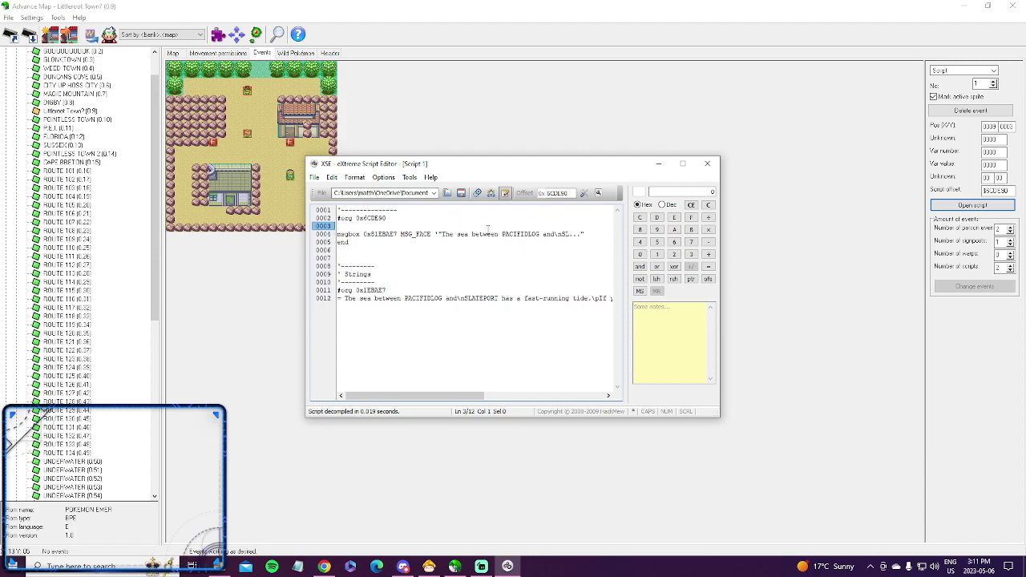
key("BackSpace")
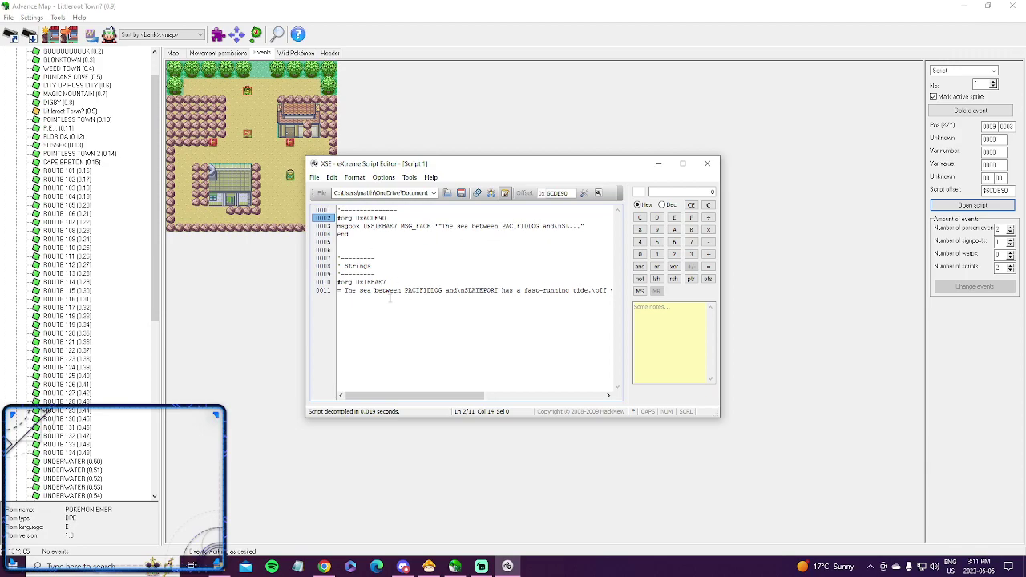
Step: Replace the old sea message in both the string and the msgbox with 'Hello'
left_click_drag(345, 294, 626, 304)
key("BackSpace")
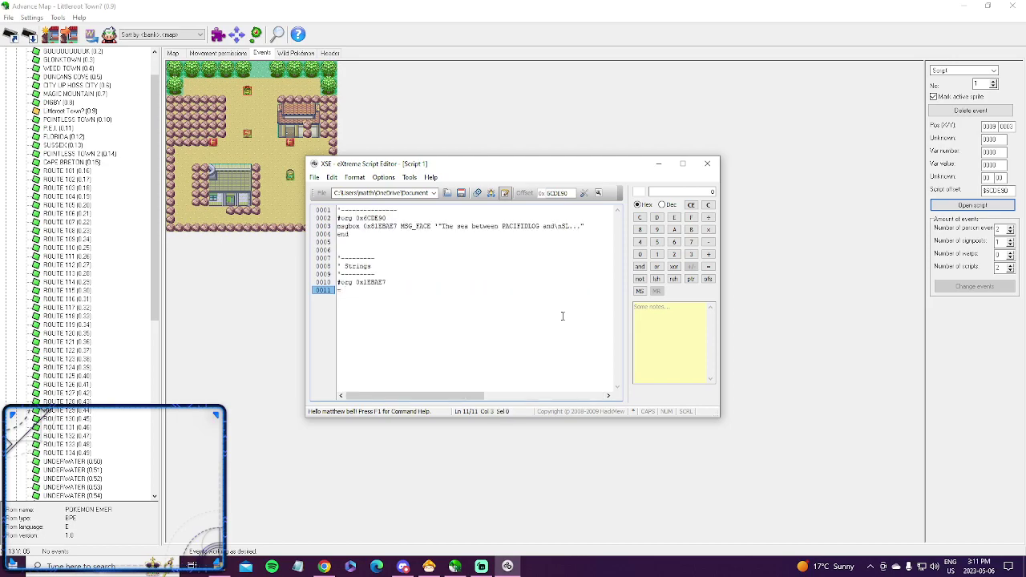
type("Hello")
left_click_drag(443, 228, 583, 230)
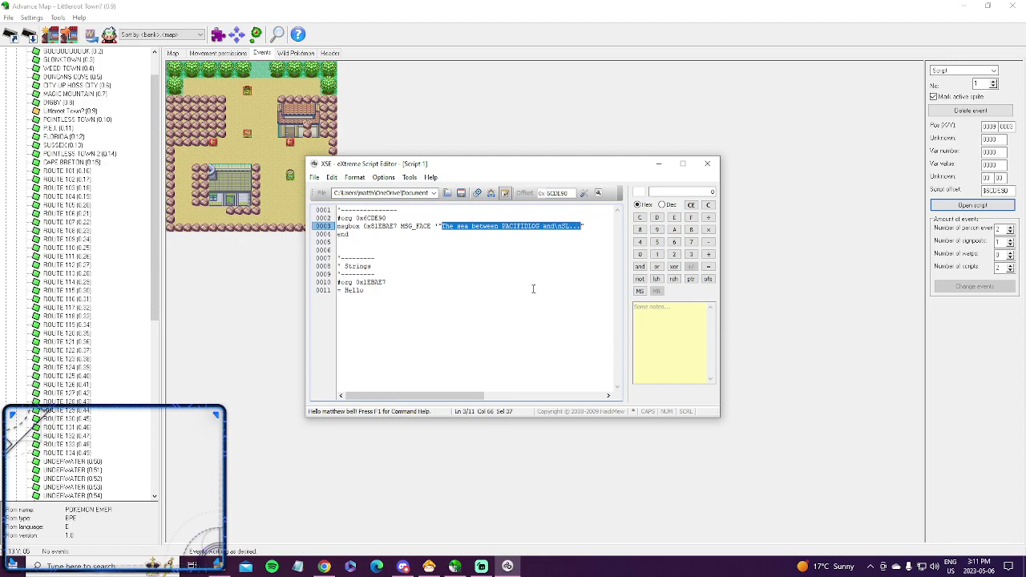
type("Hello")
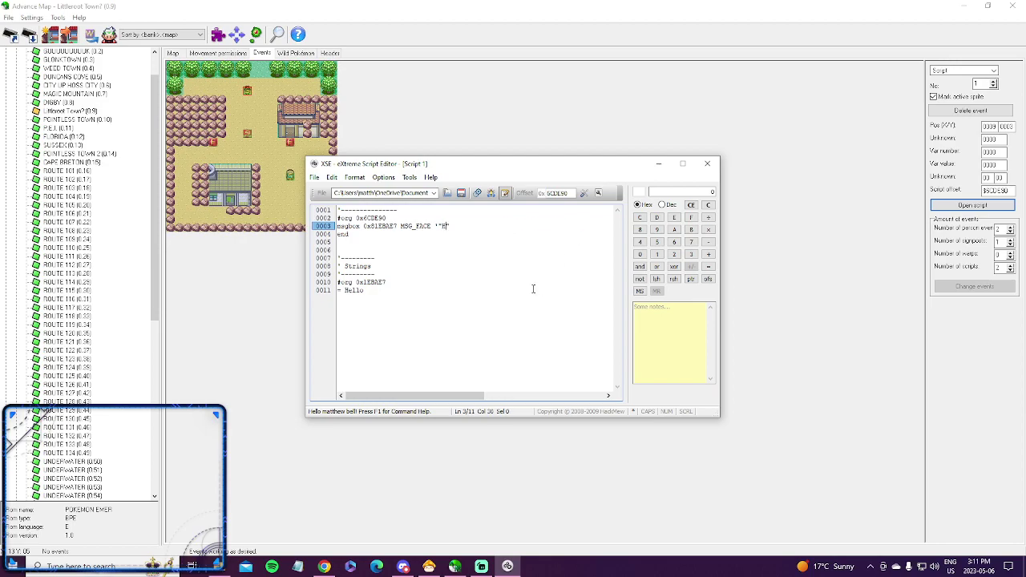
Step: Change the string and msgbox text to 'Where is professer Birch?'
left_click(371, 292)
key("BackSpace")
key("BackSpace")
key("BackSpace")
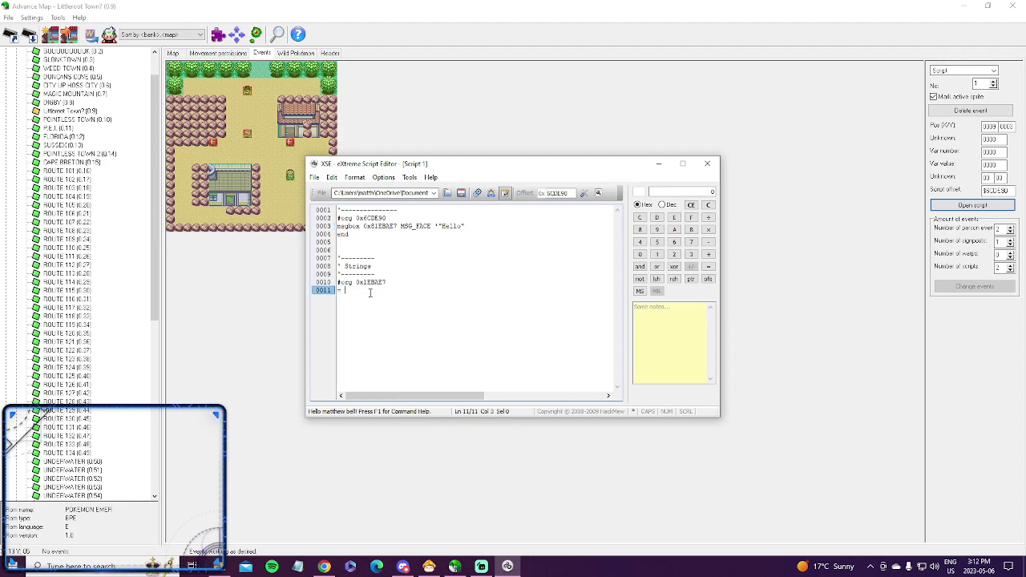
type("here is professer Birch?>")
left_click_drag(464, 228, 442, 227)
type("Where is professer Birch?")
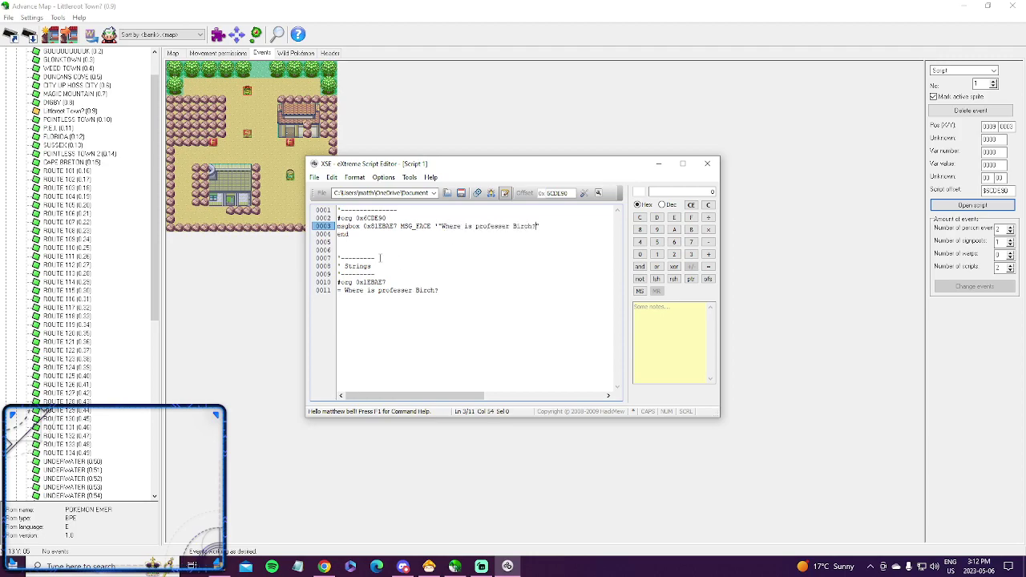
left_click_drag(388, 217, 363, 218)
left_click(426, 234)
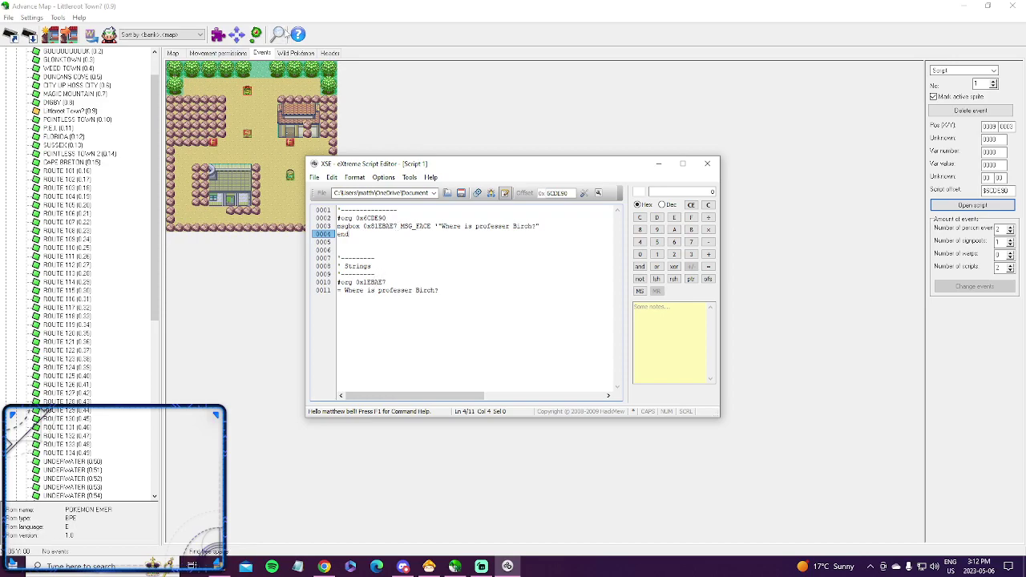
Step: Find a free 10-byte offset and update the string's #org address to it
left_click(277, 35)
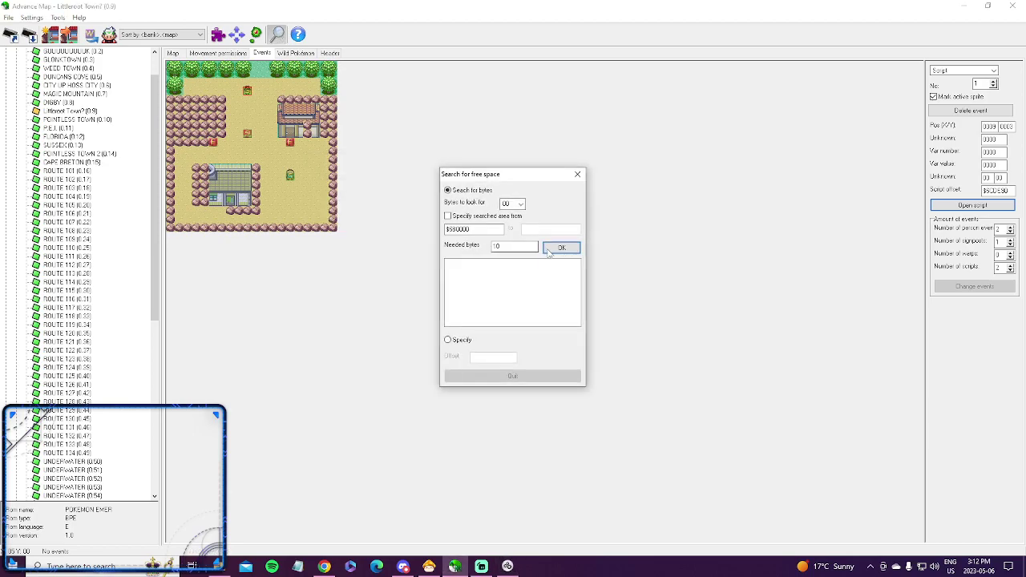
left_click(561, 247)
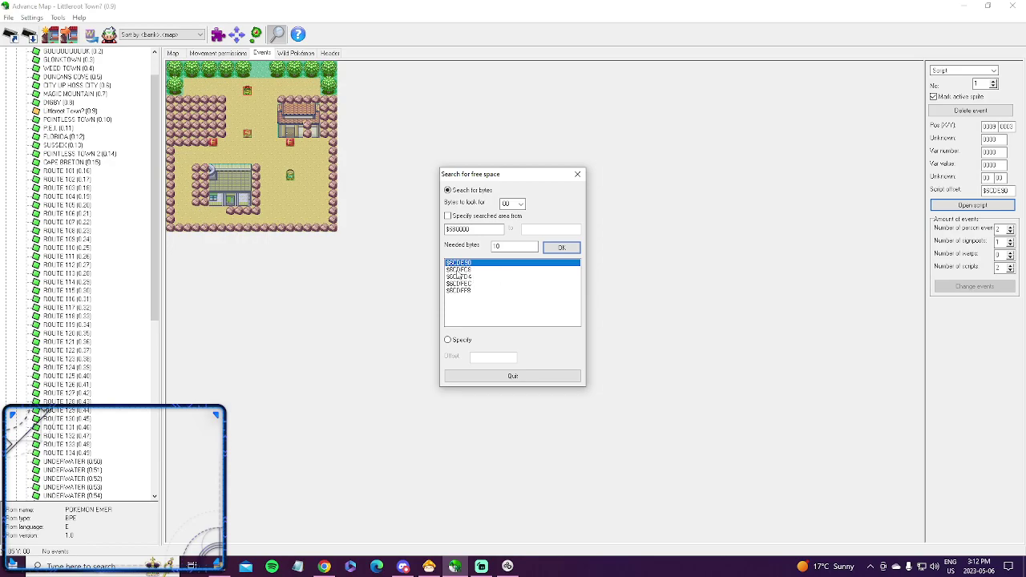
left_click(458, 271)
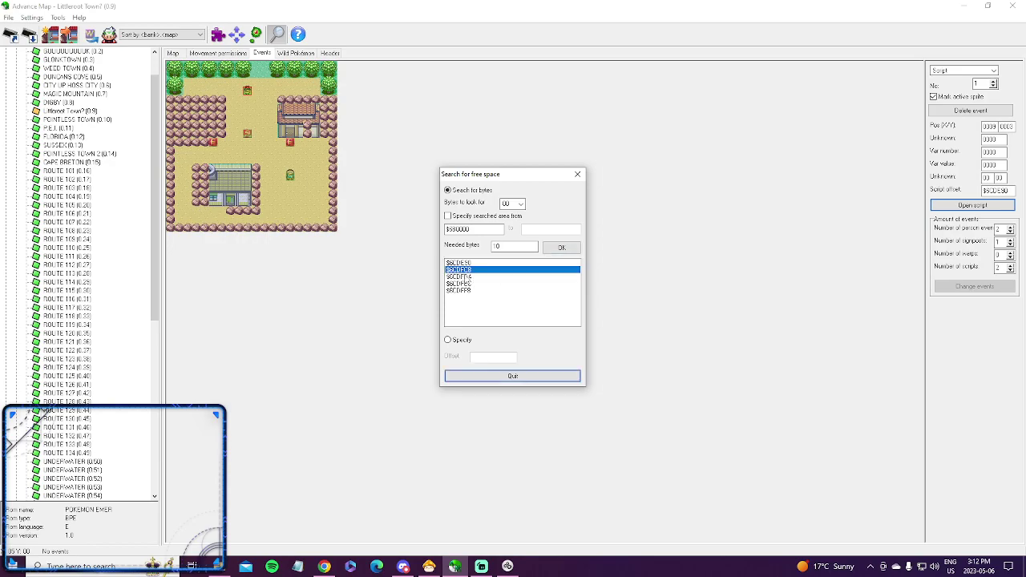
left_click(577, 173)
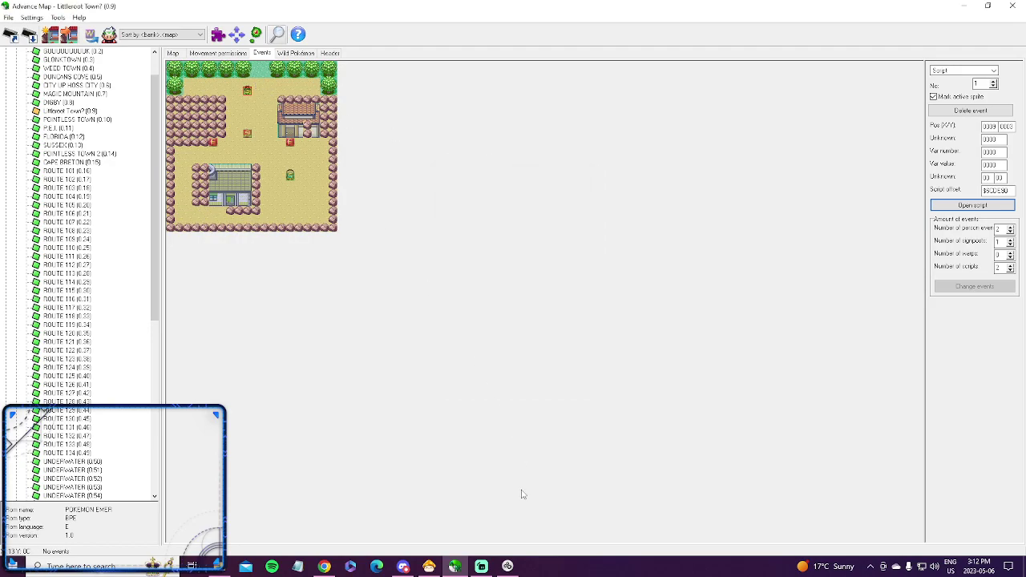
left_click(508, 566)
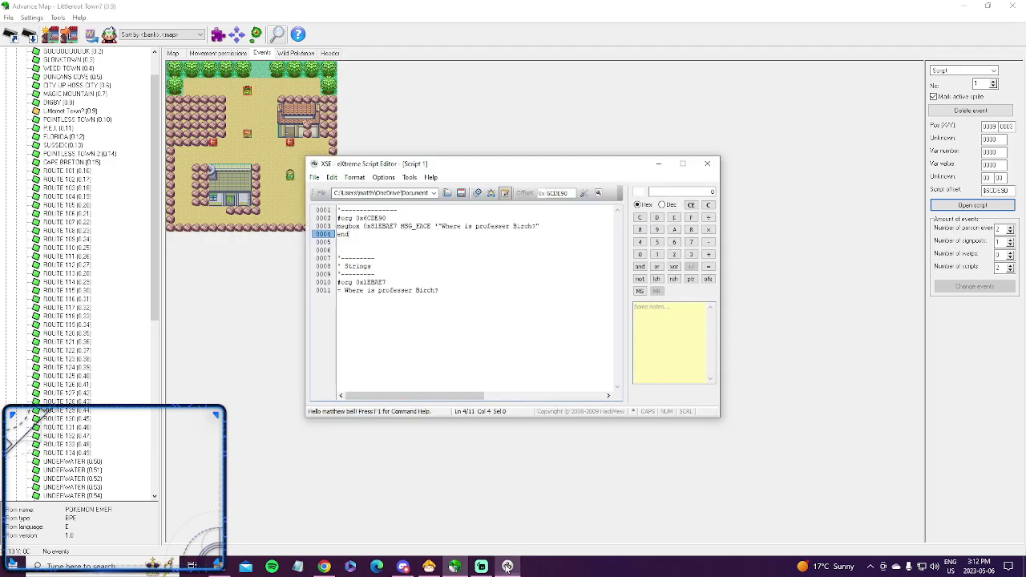
left_click(388, 282)
key("BackSpace")
key("BackSpace")
key("BackSpace")
key("BackSpace")
key("BackSpace")
key("BackSpace")
key("BackSpace")
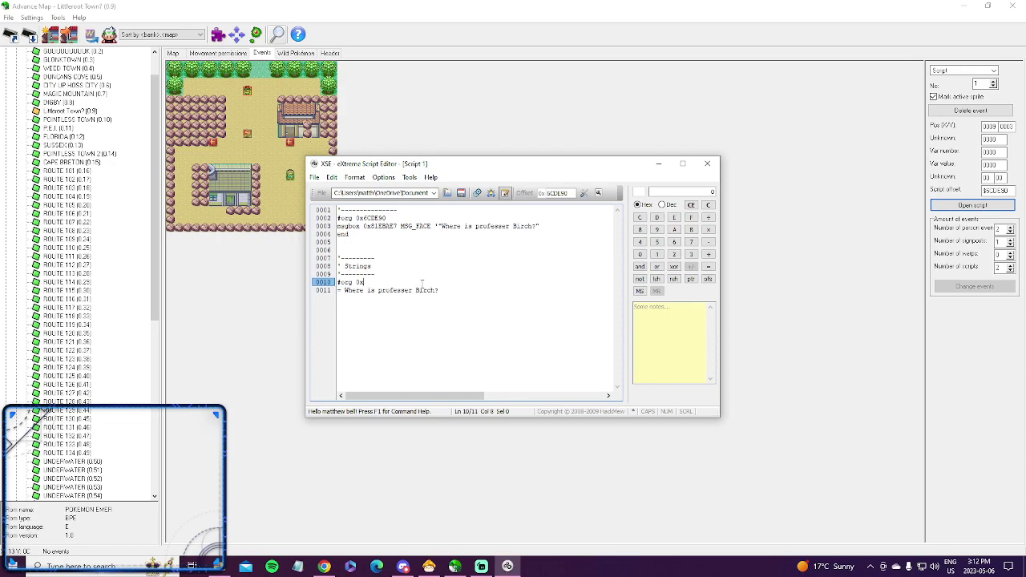
type("6CDEC8")
Step: Point the msgbox on line 3 to the string's address 6CDEC8
left_click(373, 226)
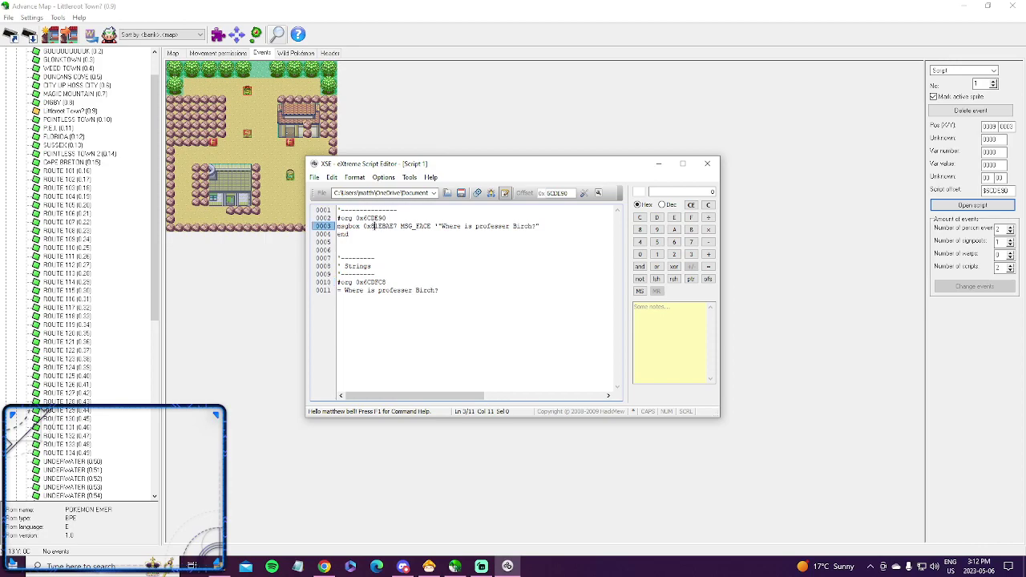
left_click(397, 226)
key("BackSpace")
key("BackSpace")
key("BackSpace")
key("BackSpace")
key("BackSpace")
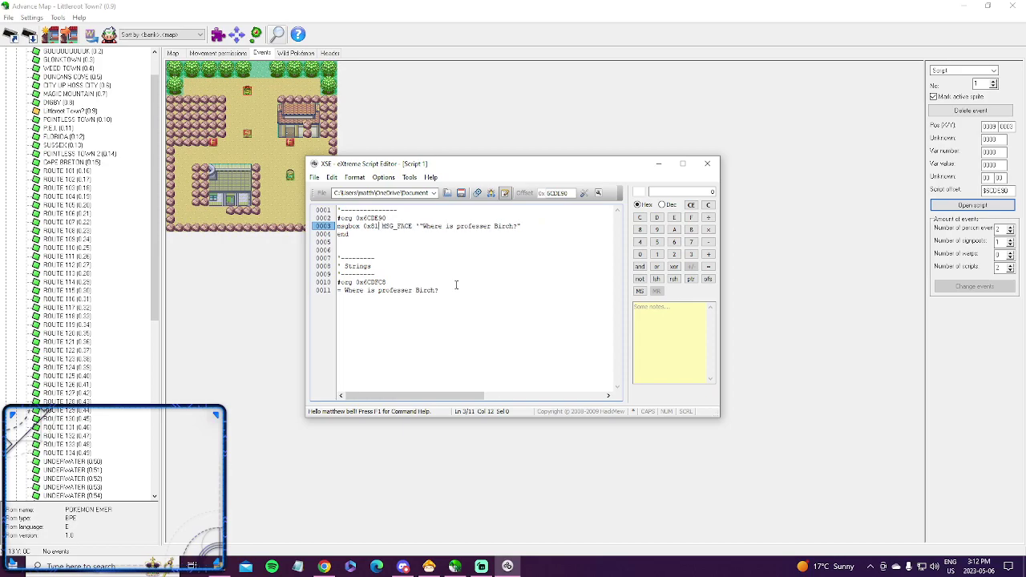
key("BackSpace")
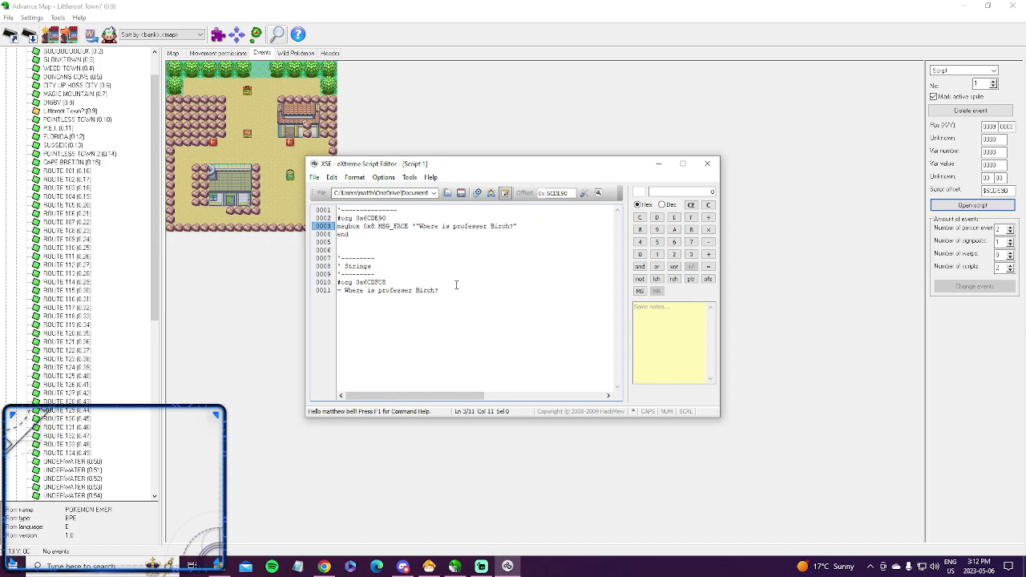
type("6")
type("C")
type("DE")
type("C8")
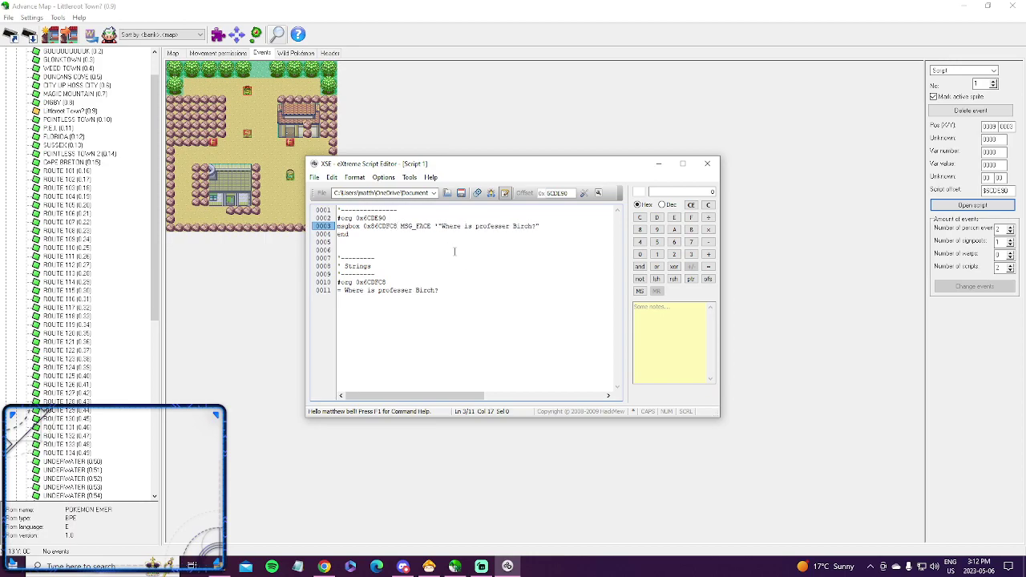
Step: Compile the script into the ROM and save the compile log as gg11
left_click(477, 193)
left_click(559, 360)
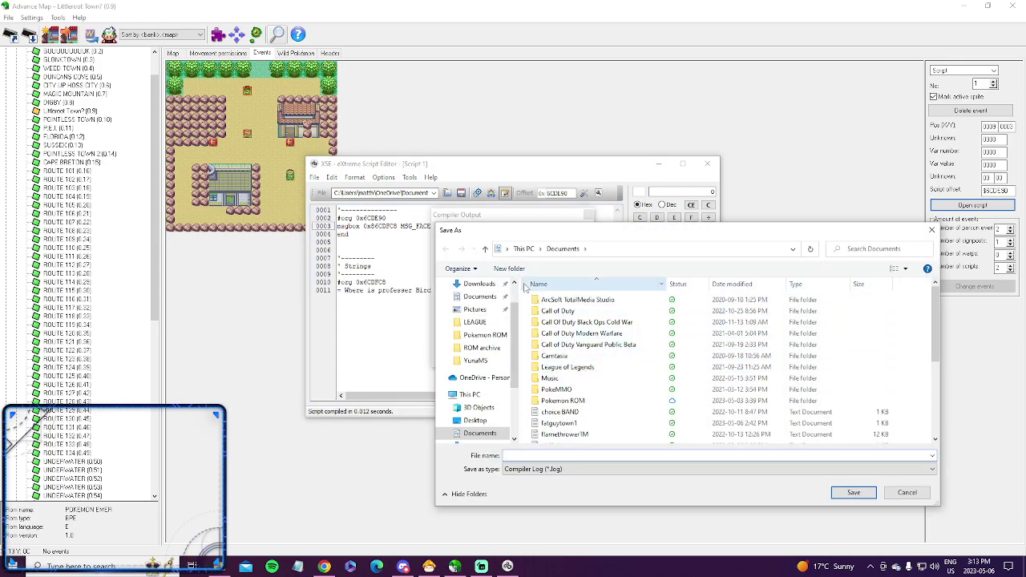
type("gg11")
left_click(836, 497)
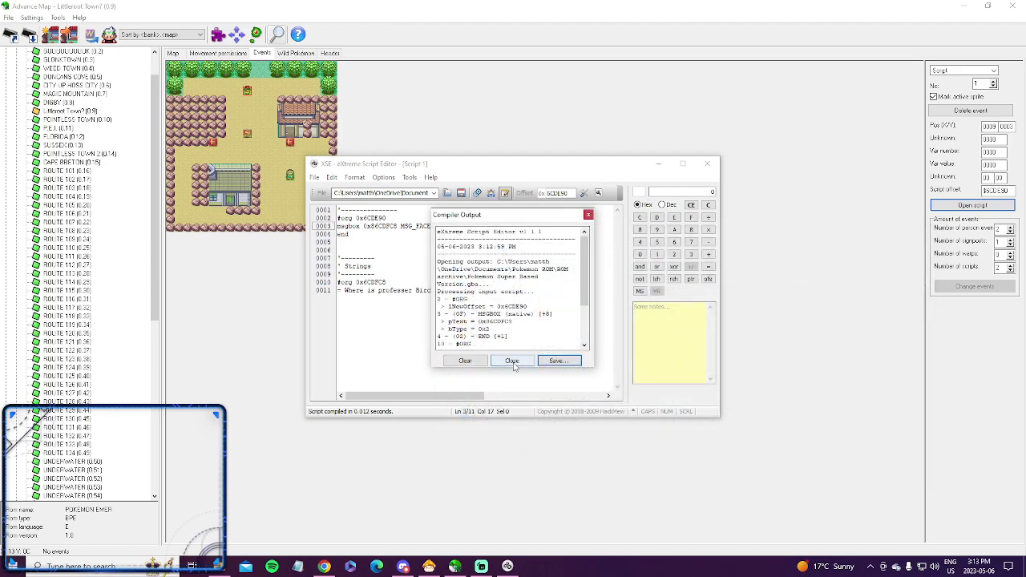
left_click(511, 361)
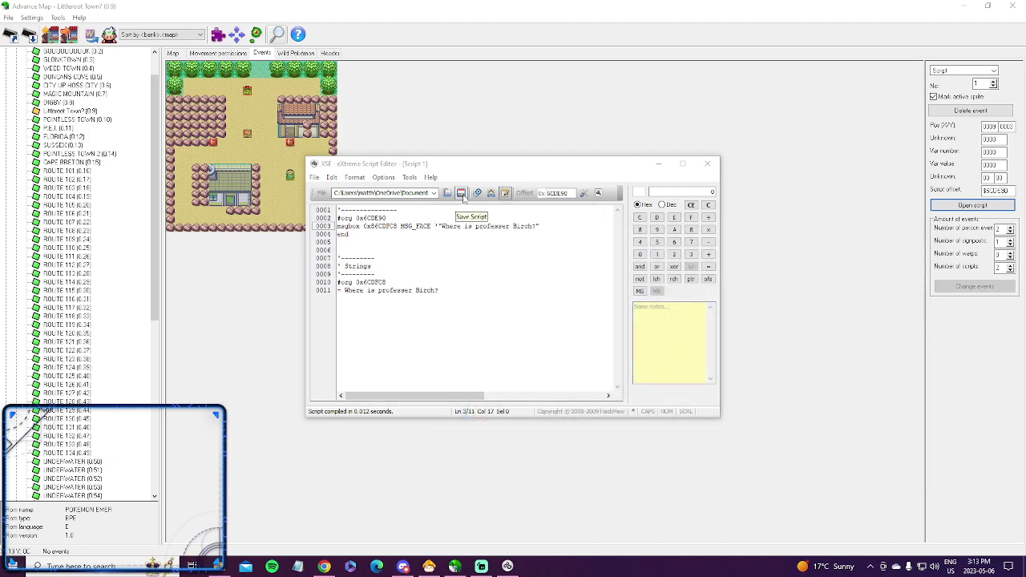
Step: Save the script source as girl1.rbc and close XSE
left_click(462, 195)
type("girl")
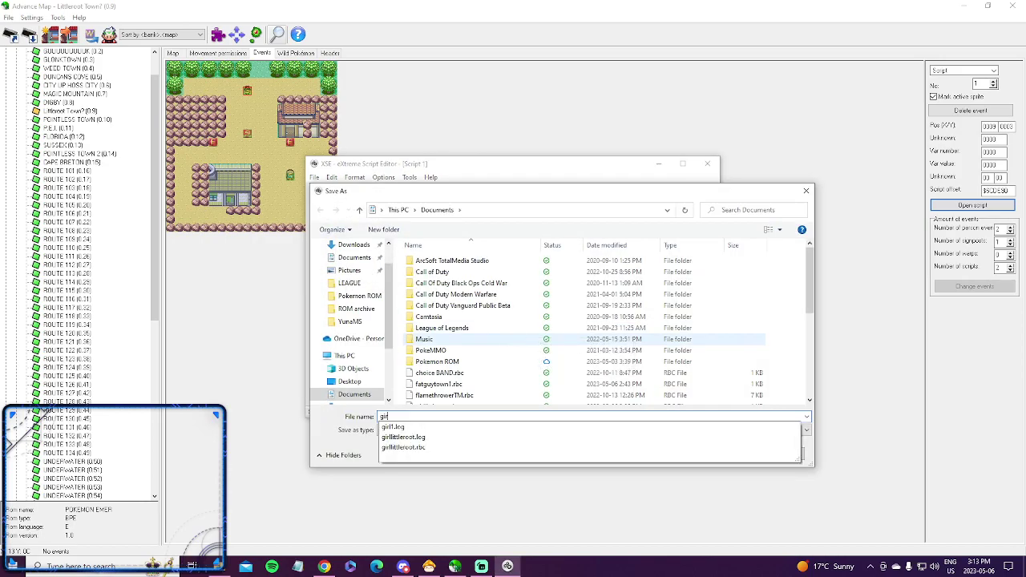
type("1")
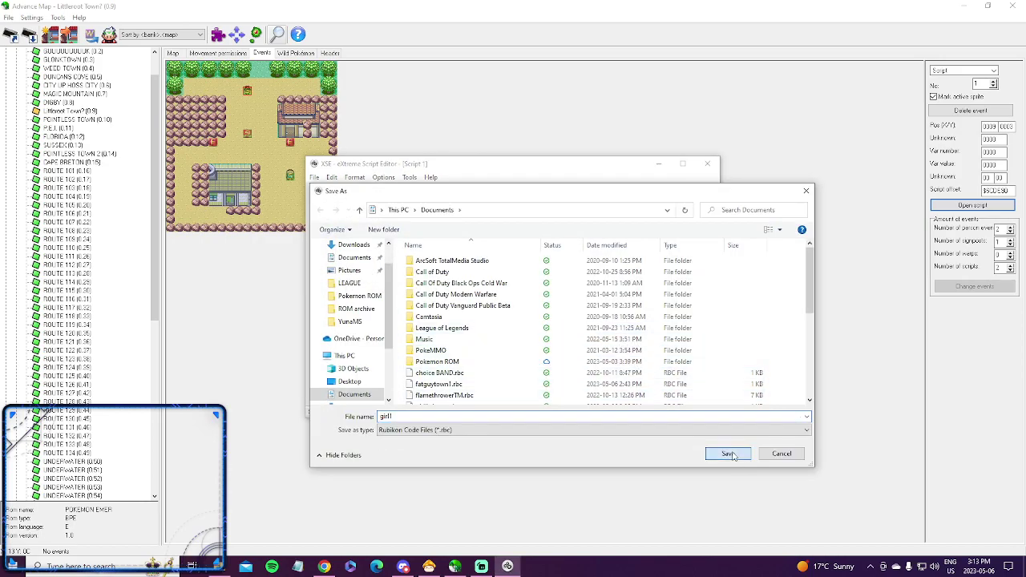
key("Return")
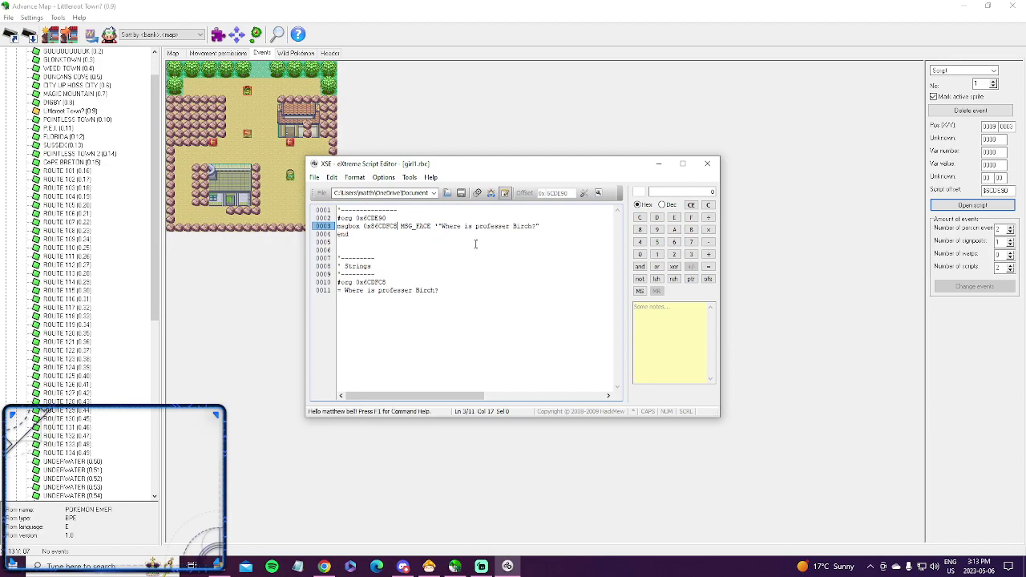
left_click(707, 163)
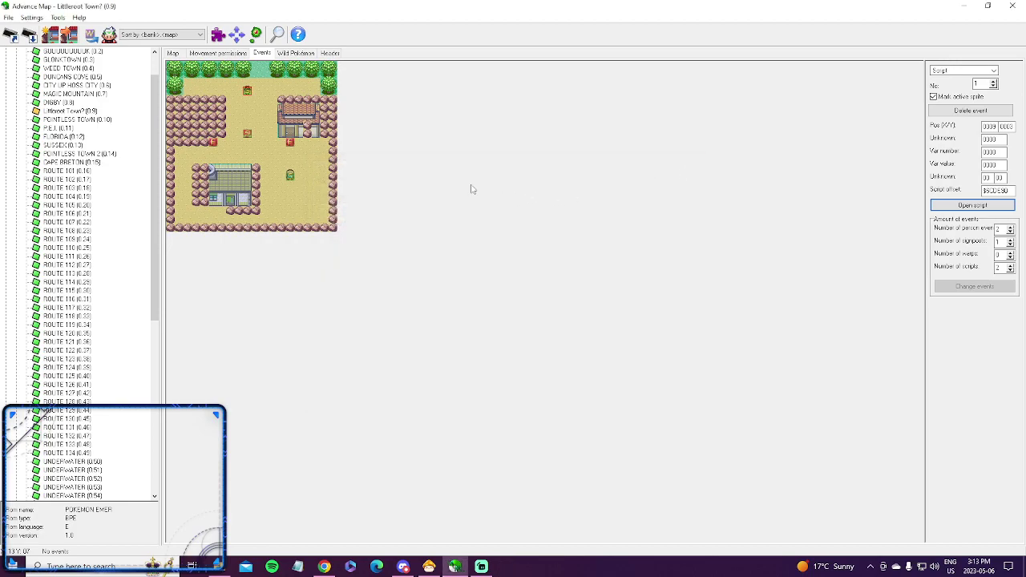
Step: Check the person event and place the script event back onto the new NPC
left_click_drag(248, 92, 264, 93)
left_click(248, 94)
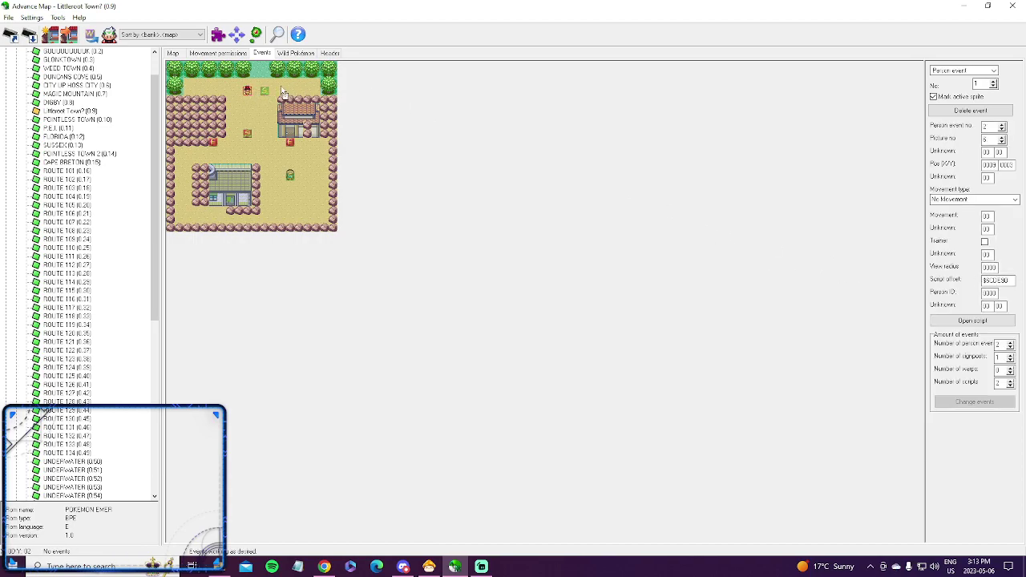
left_click(263, 92)
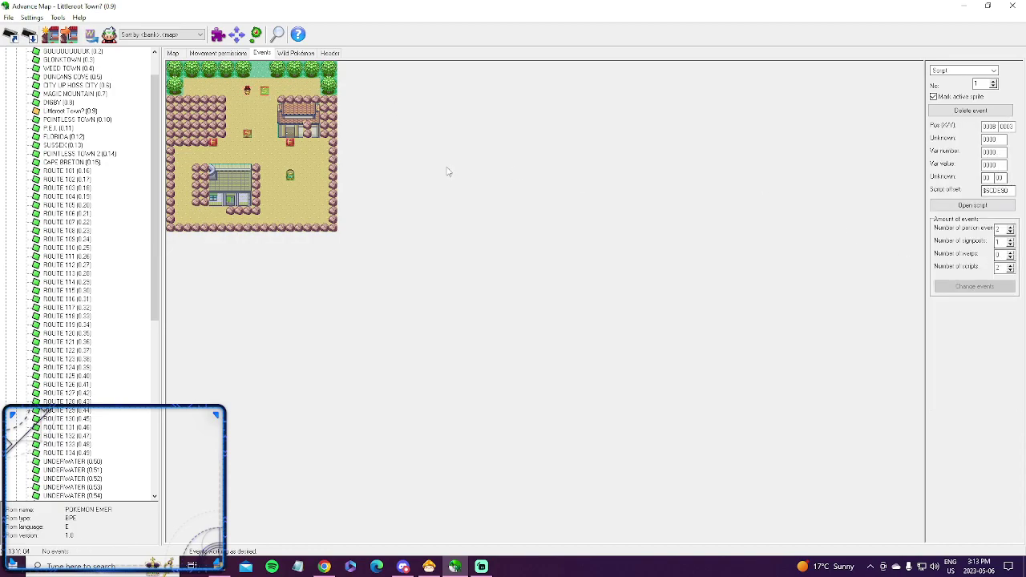
left_click_drag(265, 95, 251, 96)
left_click(8, 17)
Step: Save the ROM and load the edited .gba in VisualBoyAdvance with an enlarged window
left_click(25, 56)
left_click(218, 565)
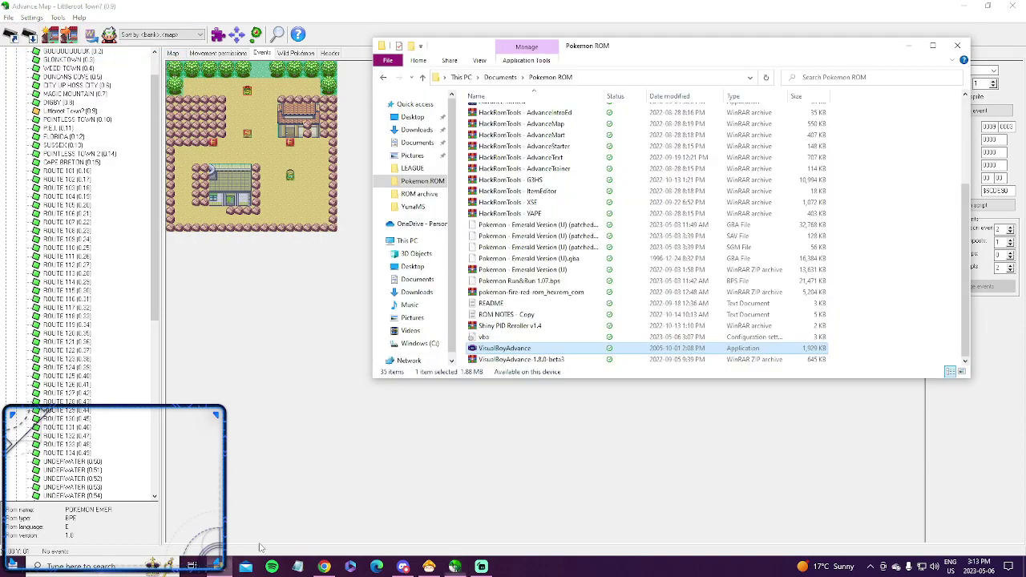
double_click(535, 351)
left_click(145, 130)
left_click(170, 131)
left_click(146, 131)
left_click(165, 143)
double_click(277, 201)
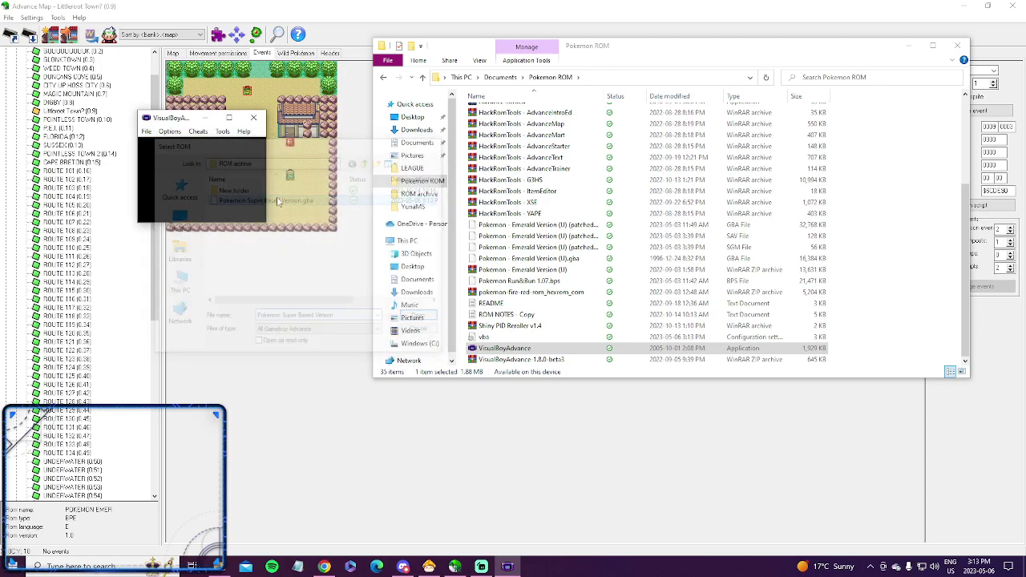
left_click_drag(265, 222, 419, 351)
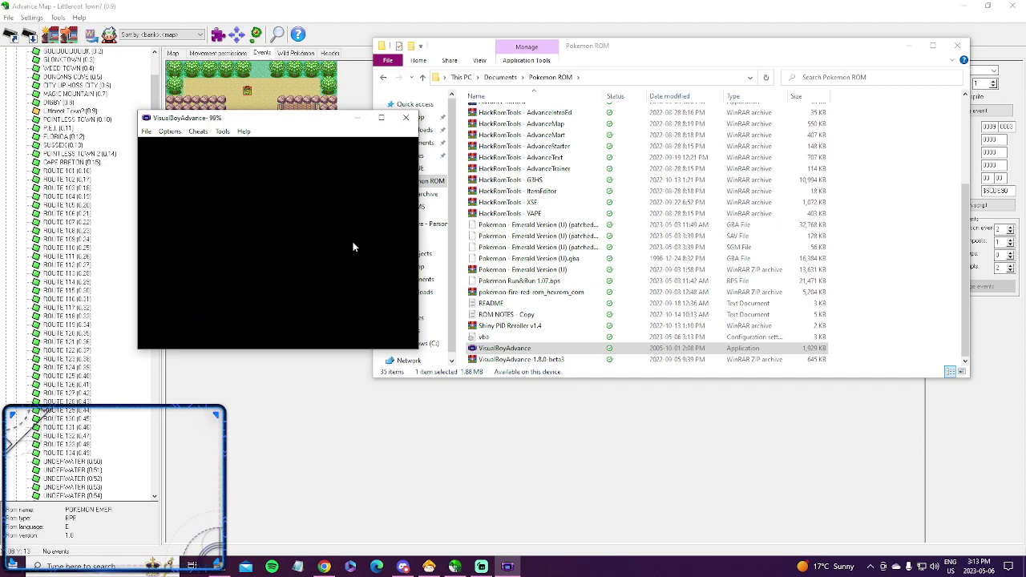
Step: Speed through the new-game intro and talk to the NPC saying 'Where is professer Birch?'
key("space")
key("Return")
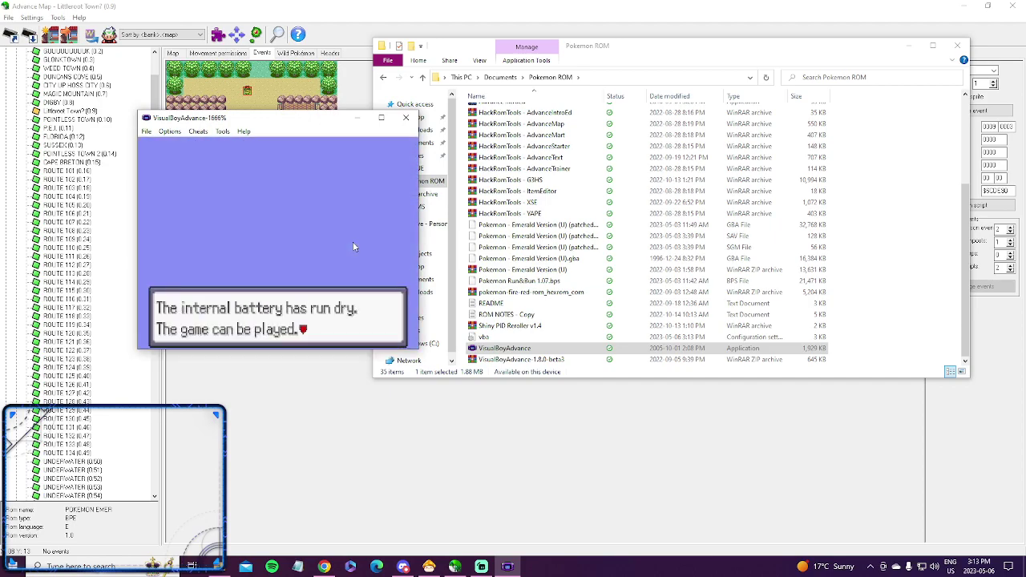
key("z")
key("z")
key("z")
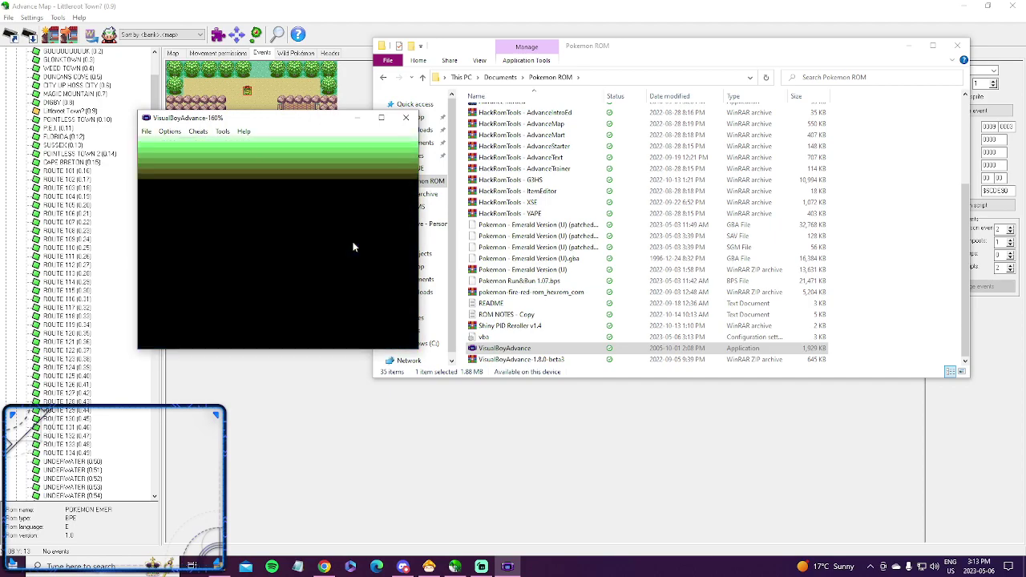
key("z")
key("z")
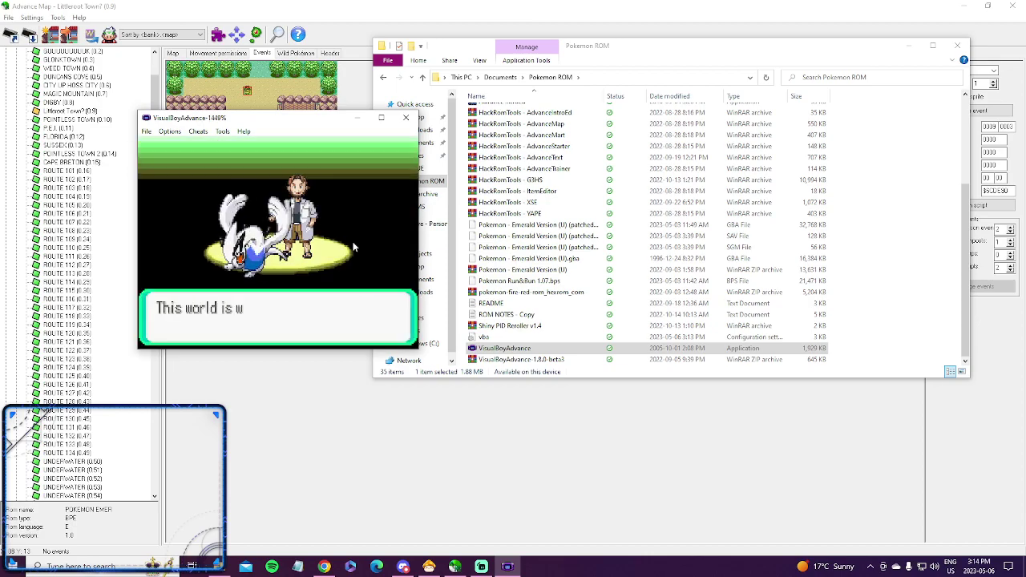
key("z")
key("z")
key("z")
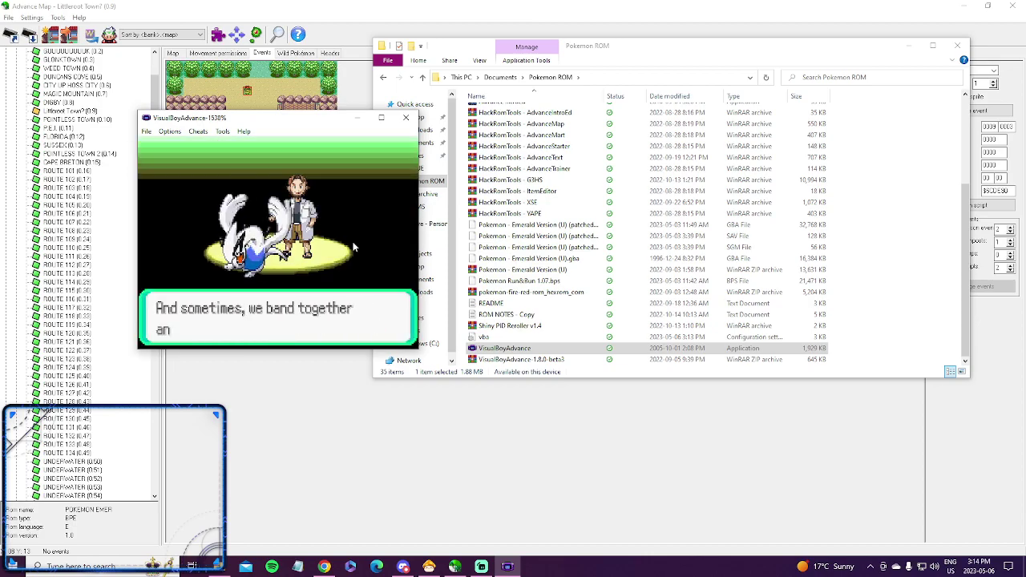
key("z")
key("z")
key("z")
key("z")
key("z")
key("z")
key("z")
key("z")
key("Left")
key("Down")
key("Down")
key("z")
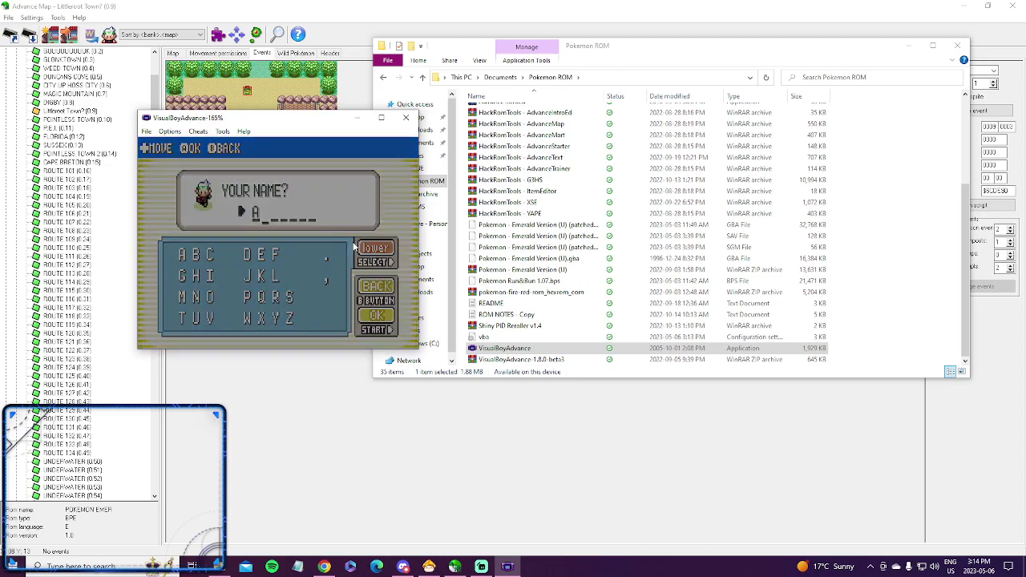
key("z")
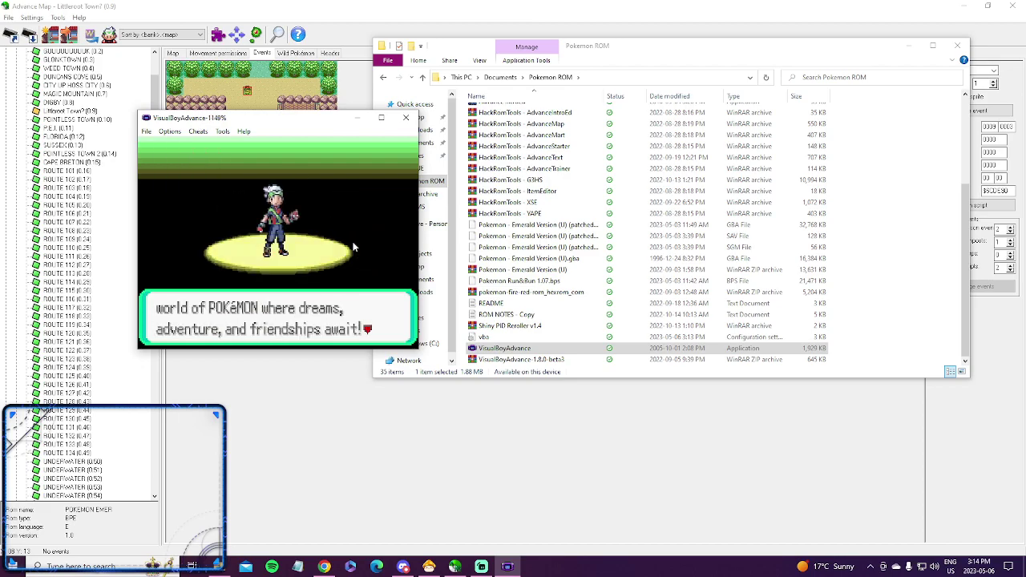
key("z")
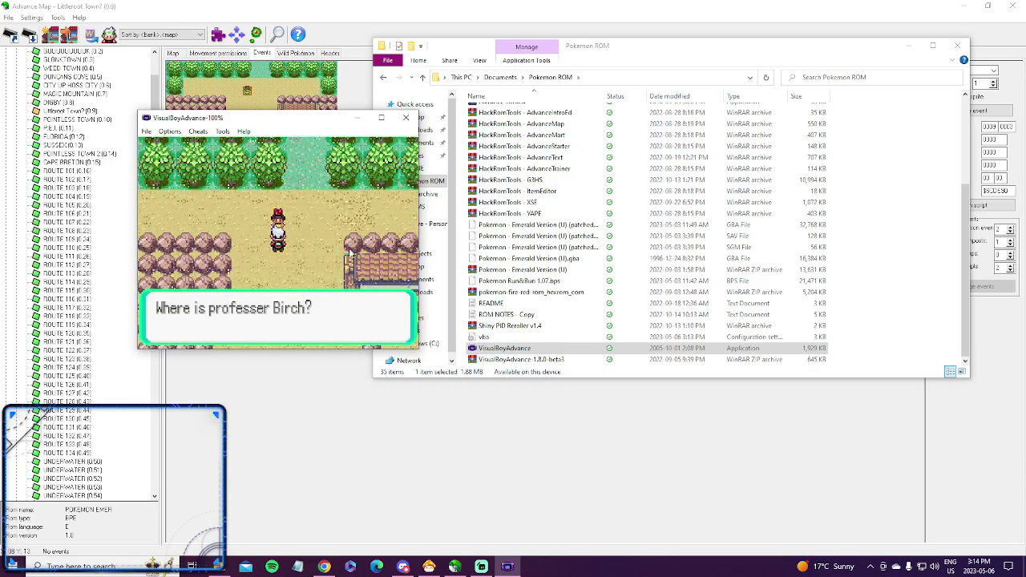
key("space")
key("z")
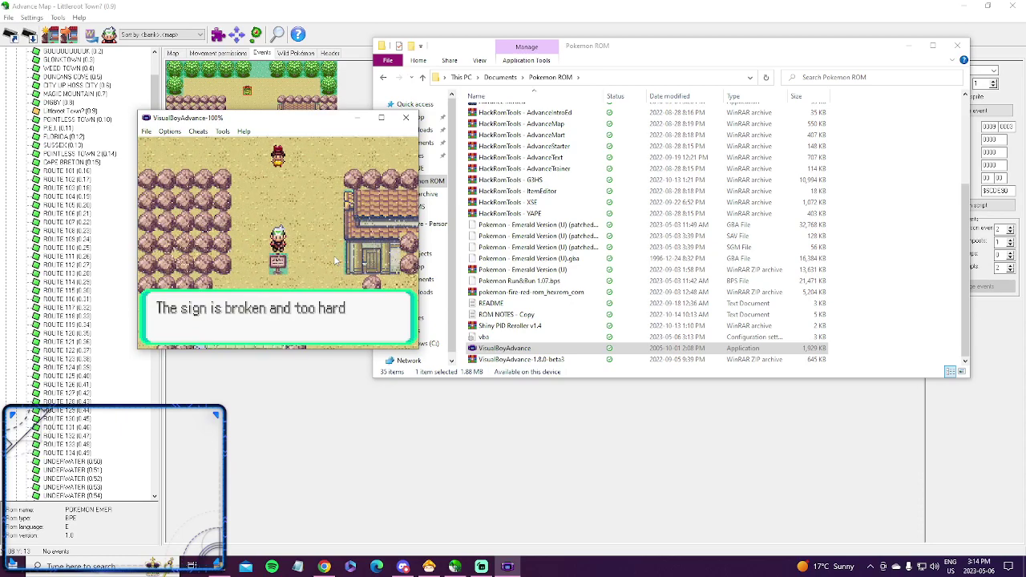
Step: Close VisualBoyAdvance, return to Advance Map and select Littleroot Town's signpost event
left_click(406, 118)
left_click(451, 18)
left_click(248, 135)
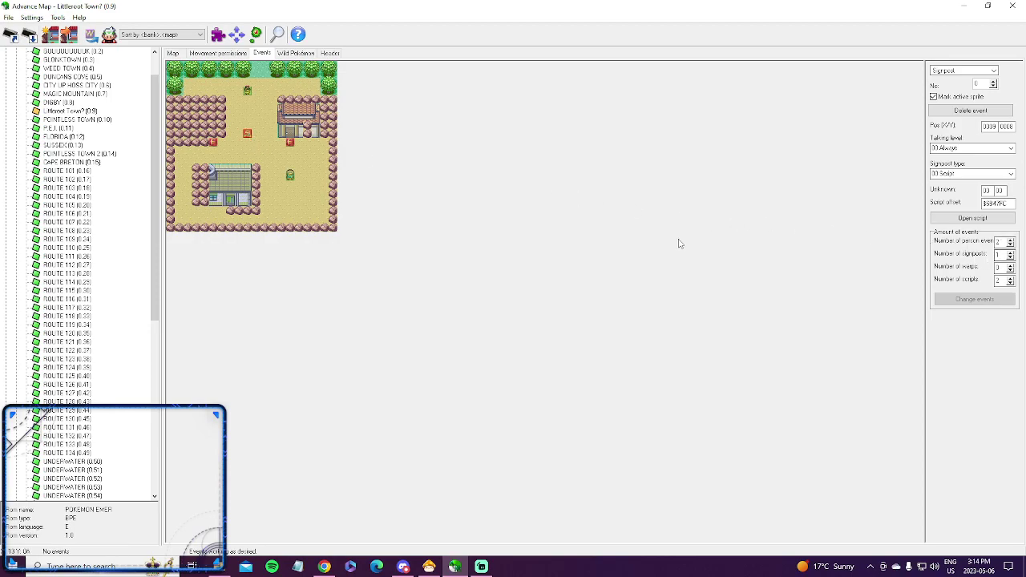
Step: Review the top script event's 'Where is professor Birch?' script in XSE, then recheck the script events
left_click(246, 92)
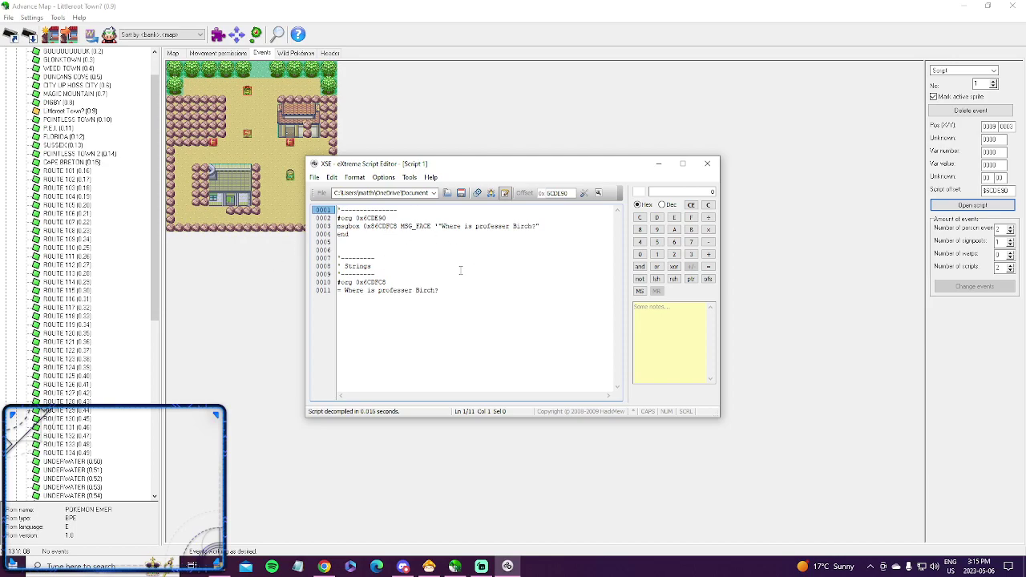
left_click(708, 164)
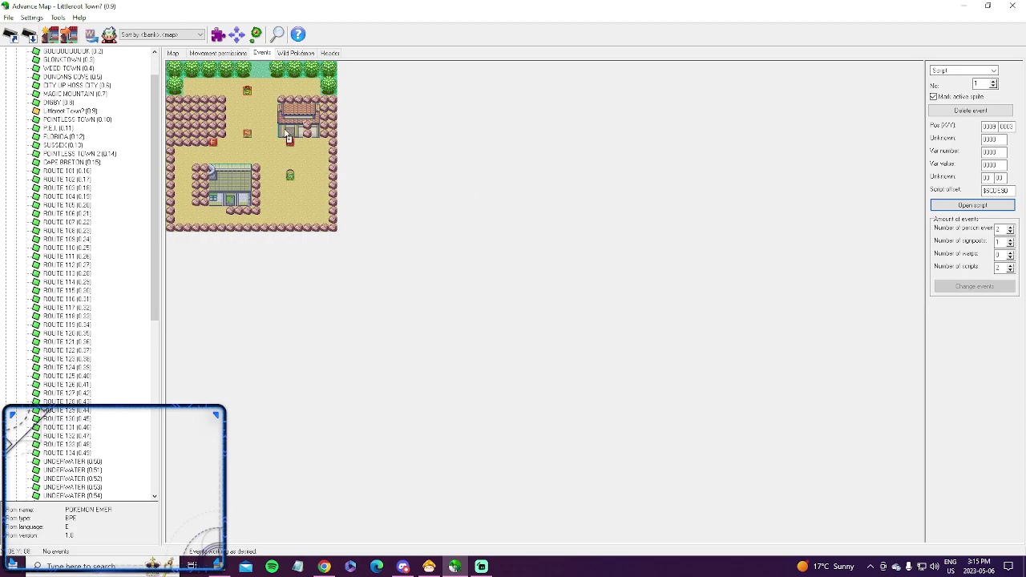
left_click(292, 178)
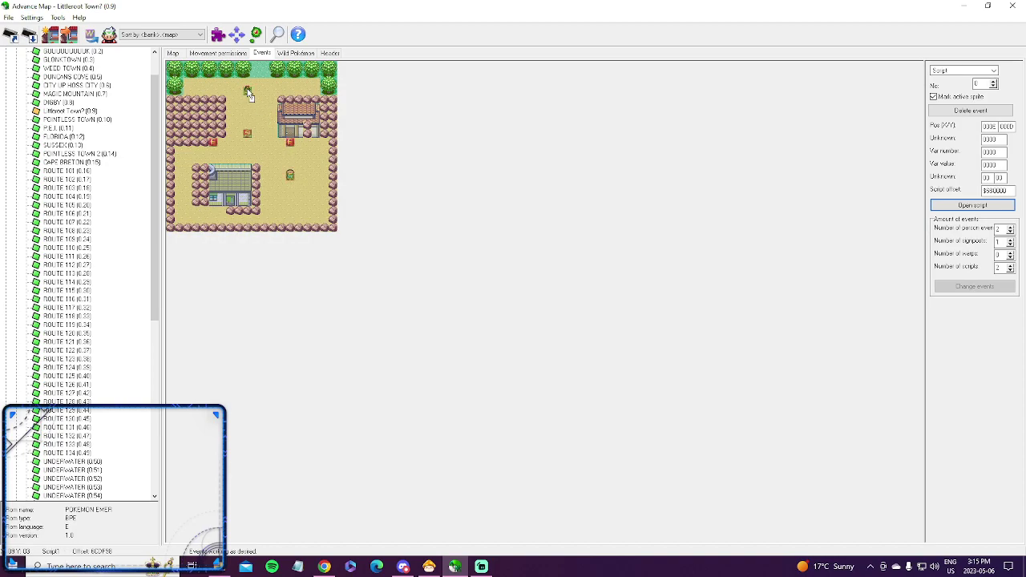
left_click(249, 93)
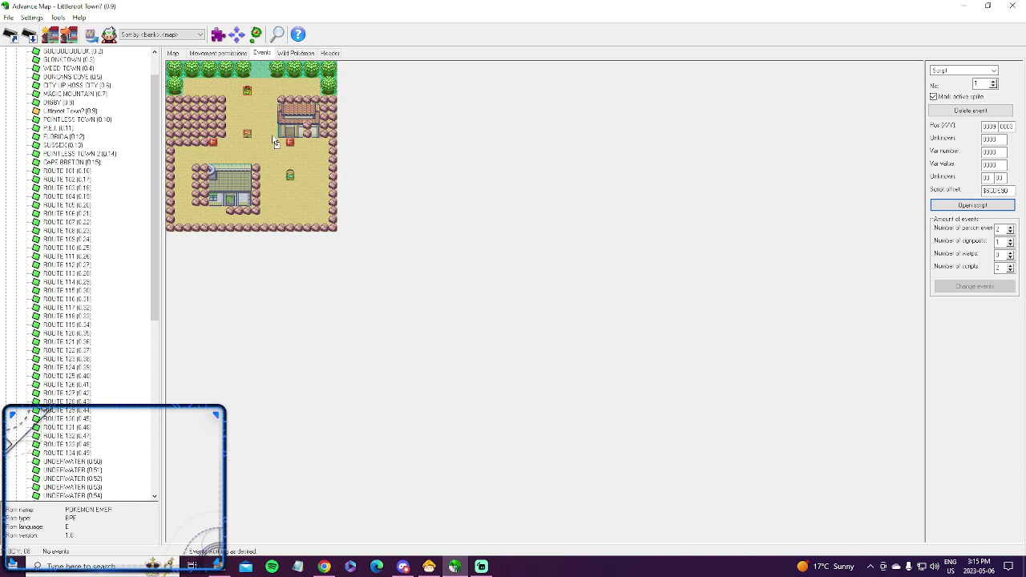